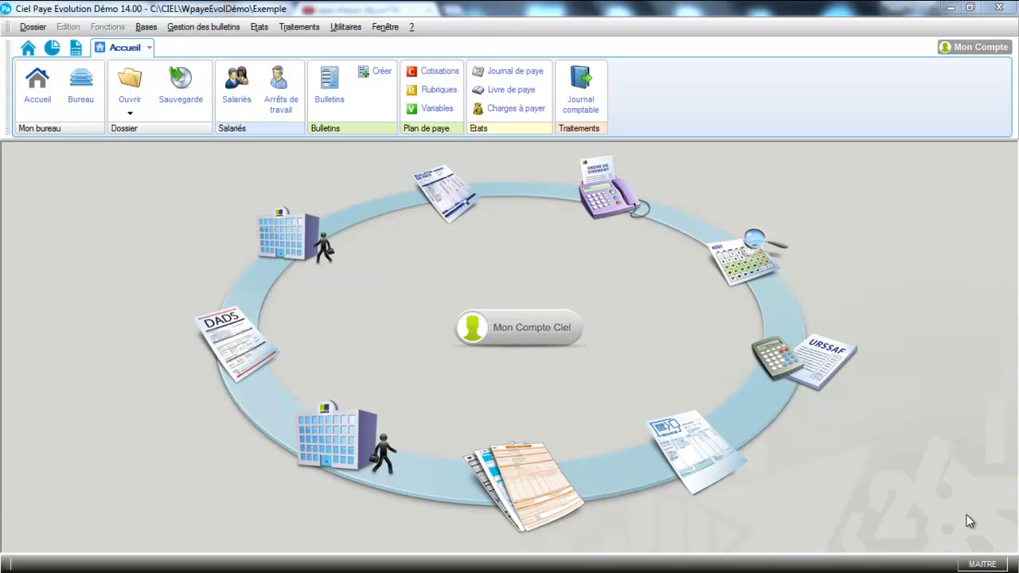
# In the company parameters, mark the company as Assujettie à la taxe sur les salaires and validate.
pyautogui.click(32, 26)
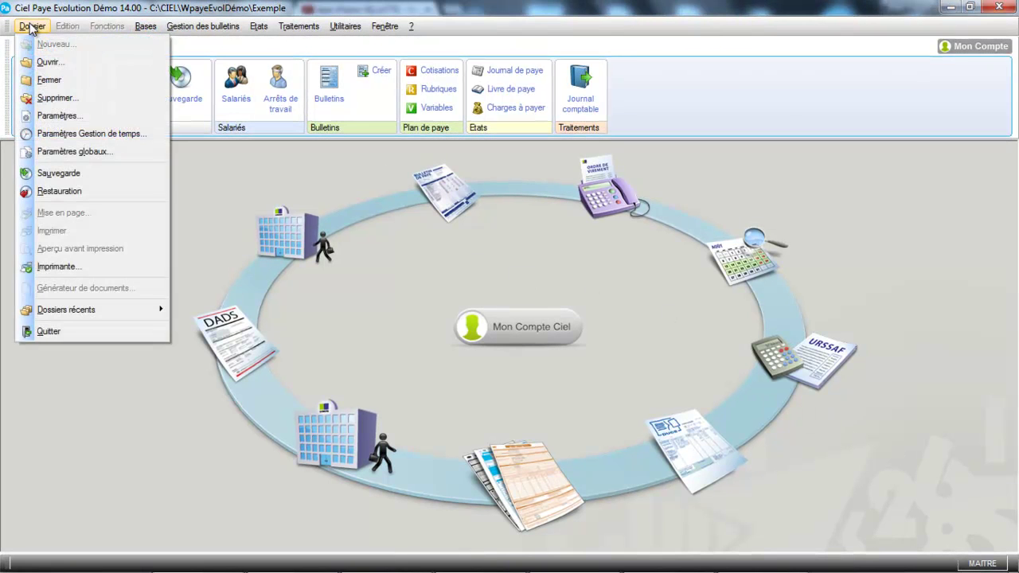
pyautogui.click(46, 118)
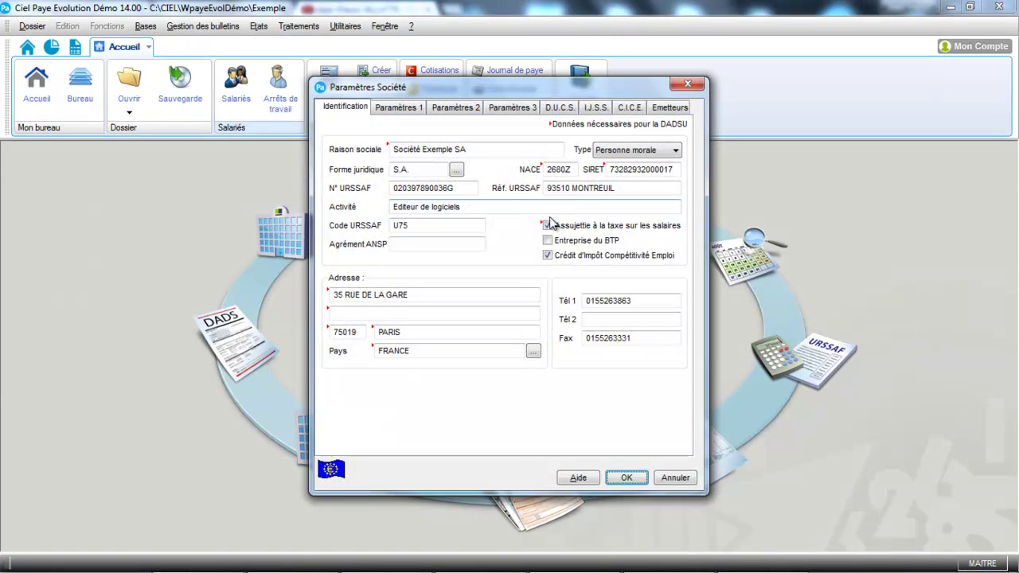
pyautogui.click(547, 225)
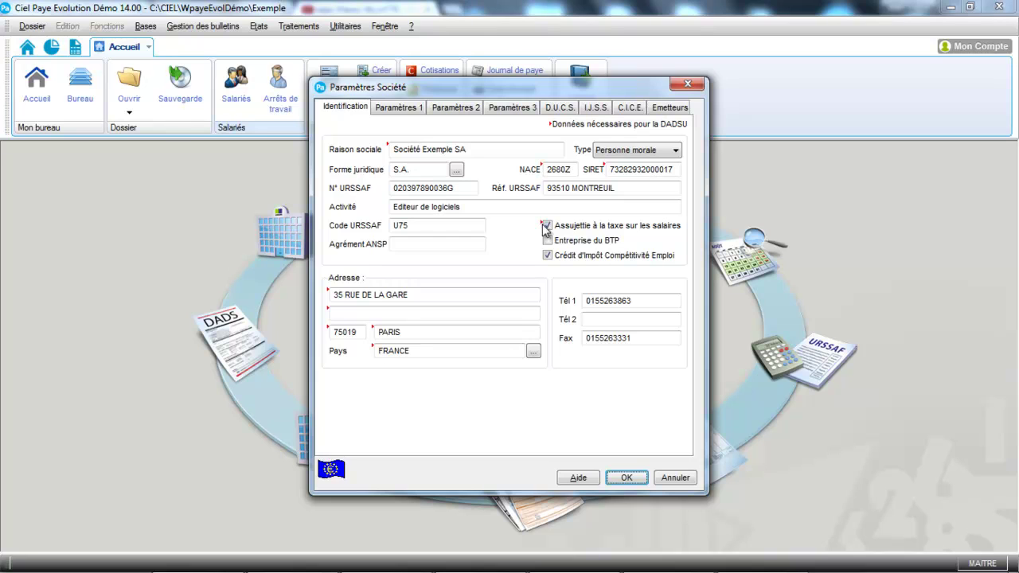
pyautogui.click(625, 479)
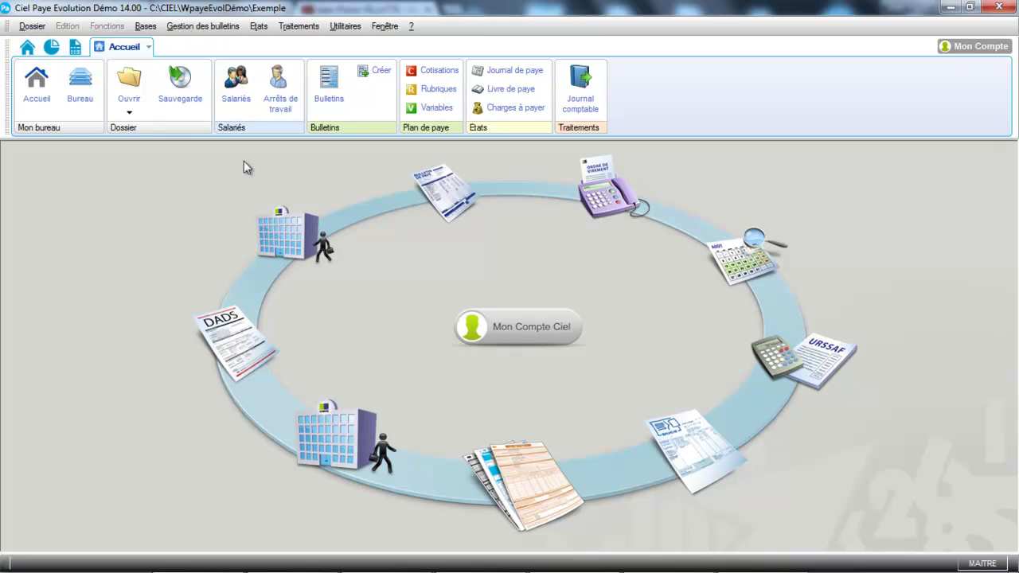
# Check the floor and ceiling amounts of tranches X1 and X2 in the Tranches list, and close it.
pyautogui.click(145, 26)
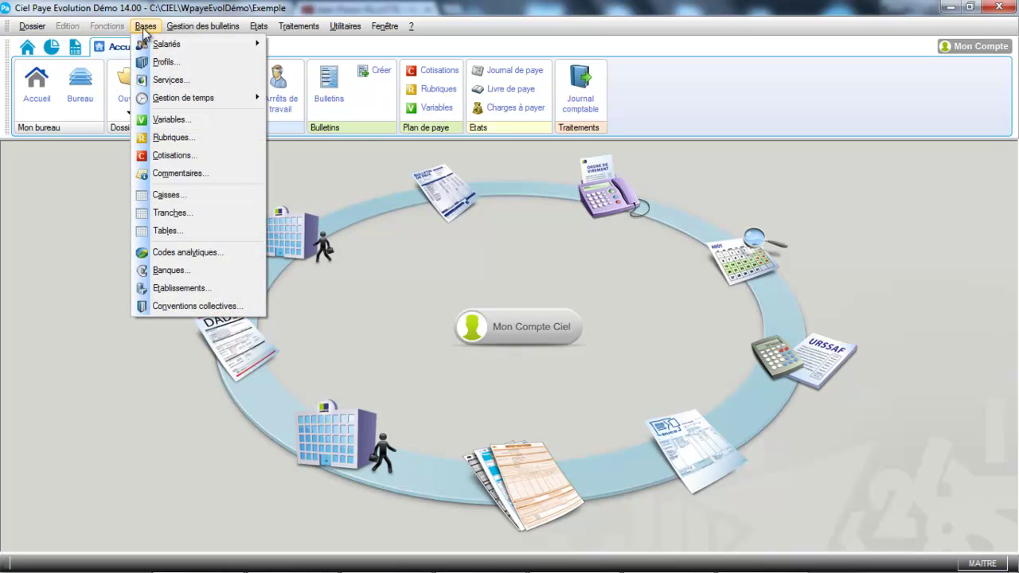
pyautogui.click(157, 213)
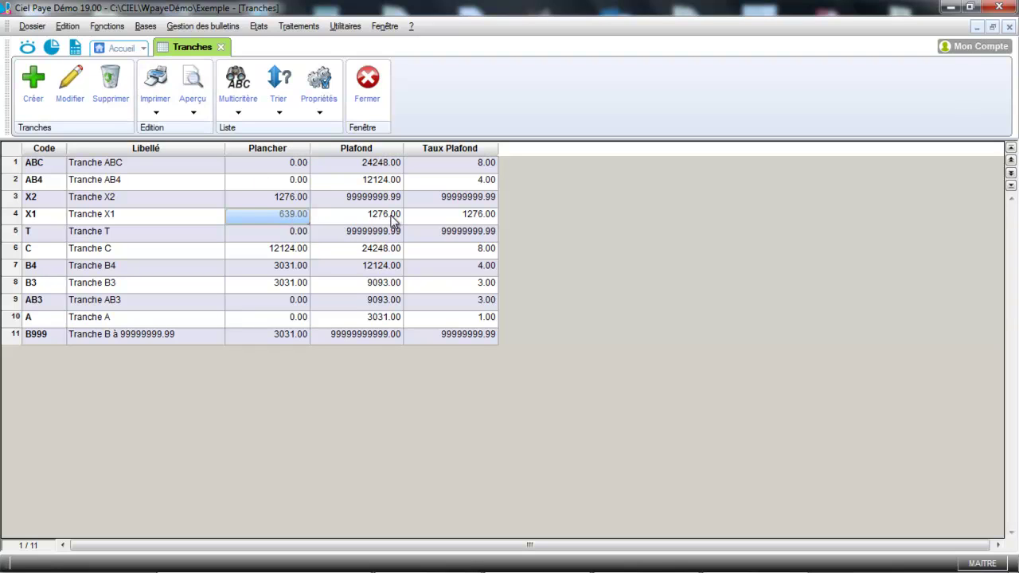
pyautogui.click(261, 201)
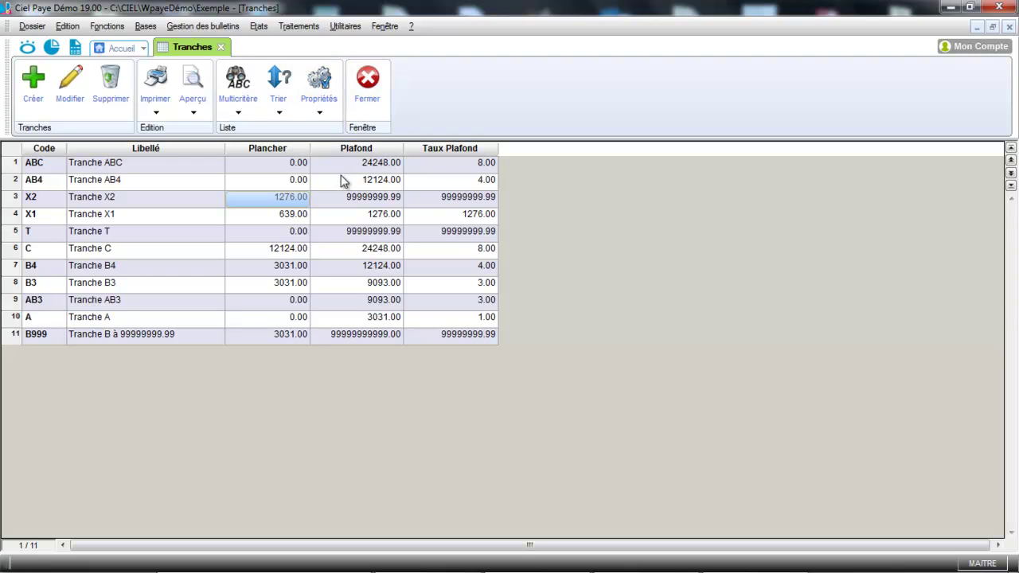
pyautogui.click(373, 90)
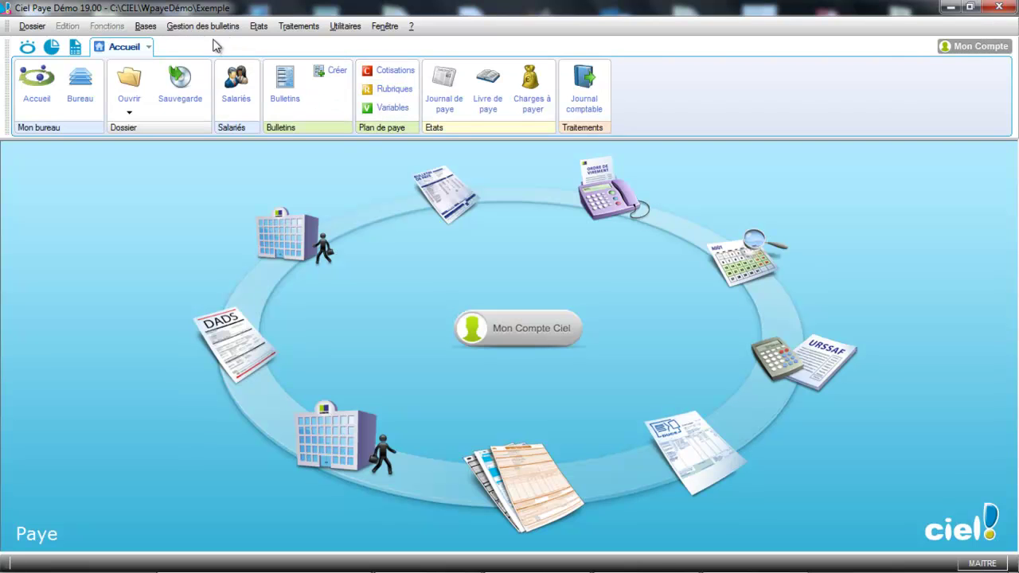
# Review the identification and accounting accounts of the TAXSAL fund in the Caisses list, and close the list.
pyautogui.click(146, 27)
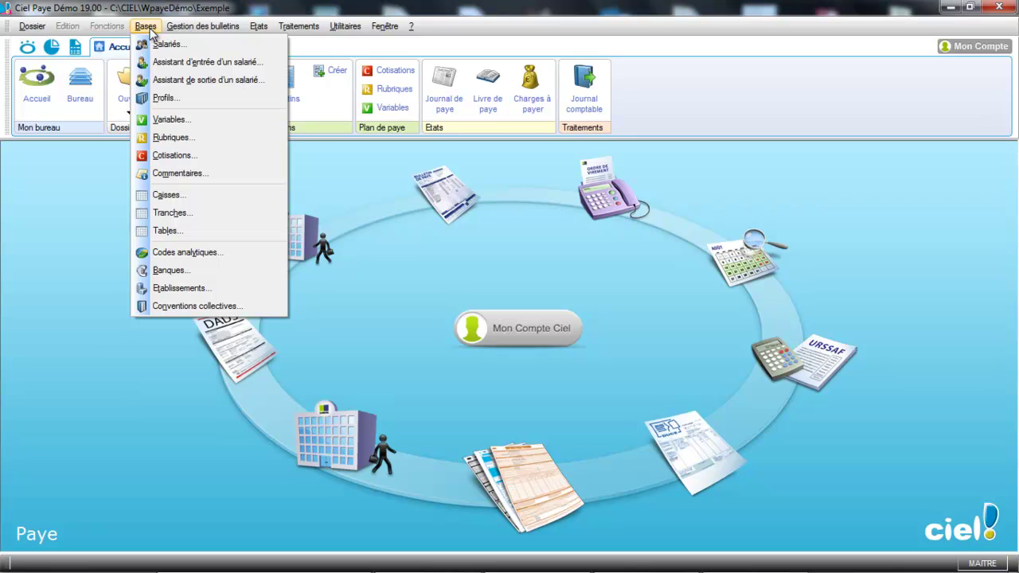
pyautogui.click(165, 195)
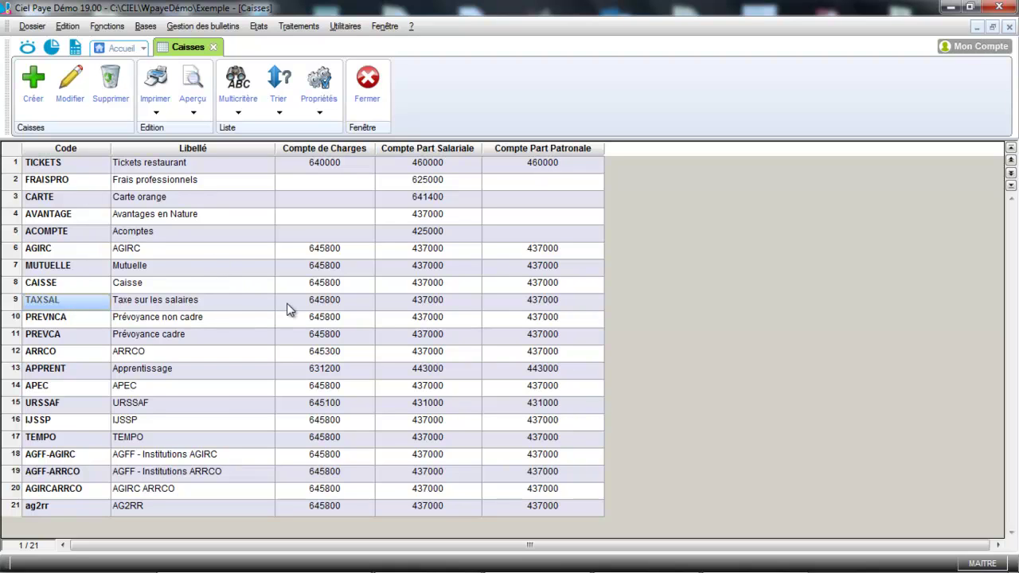
pyautogui.click(84, 94)
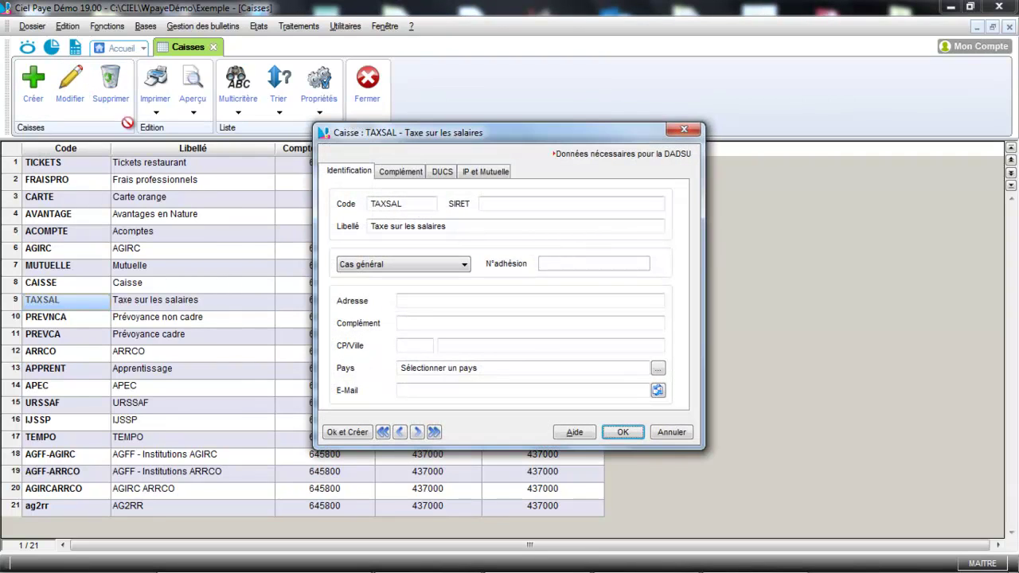
pyautogui.click(402, 172)
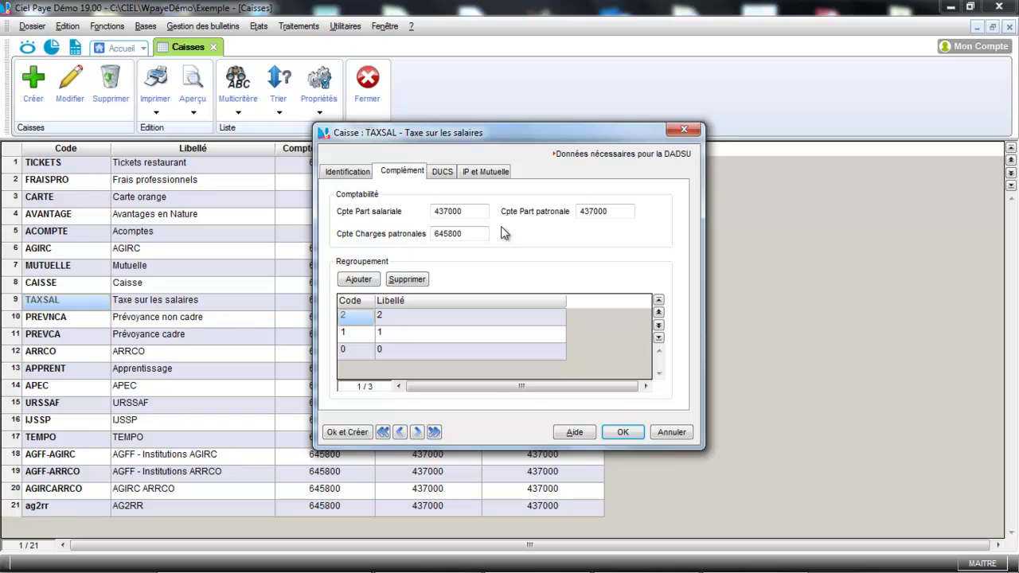
pyautogui.click(624, 432)
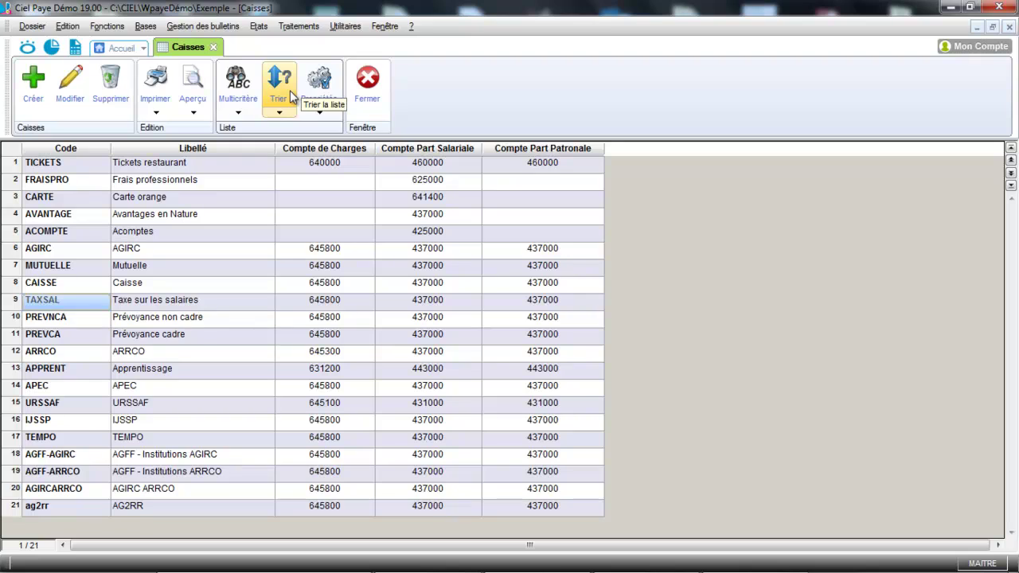
pyautogui.click(366, 83)
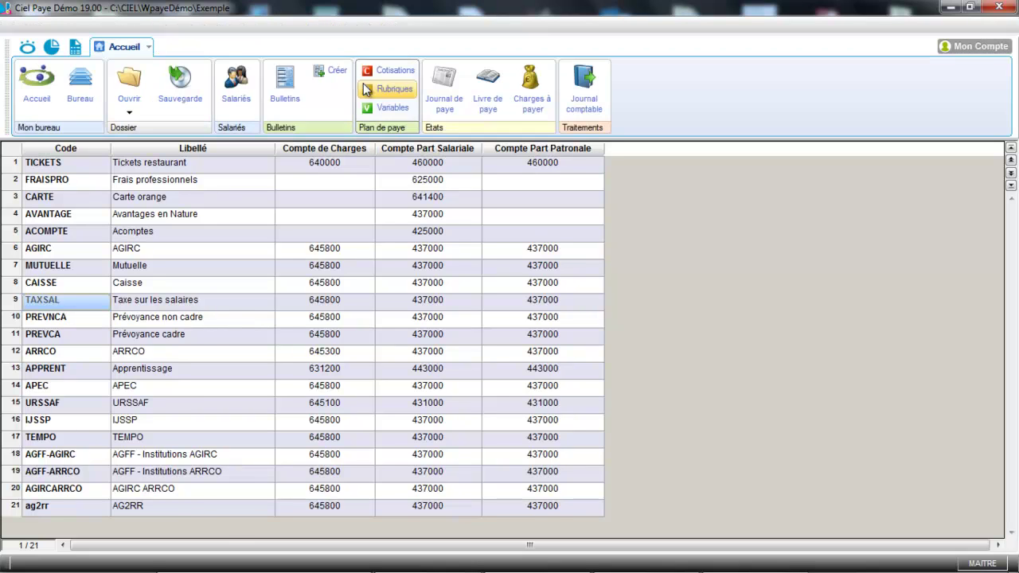
# In the Cotisations list, examine the calculation elements of the CTG contribution, Taxe / salaires, totalité.
pyautogui.click(153, 29)
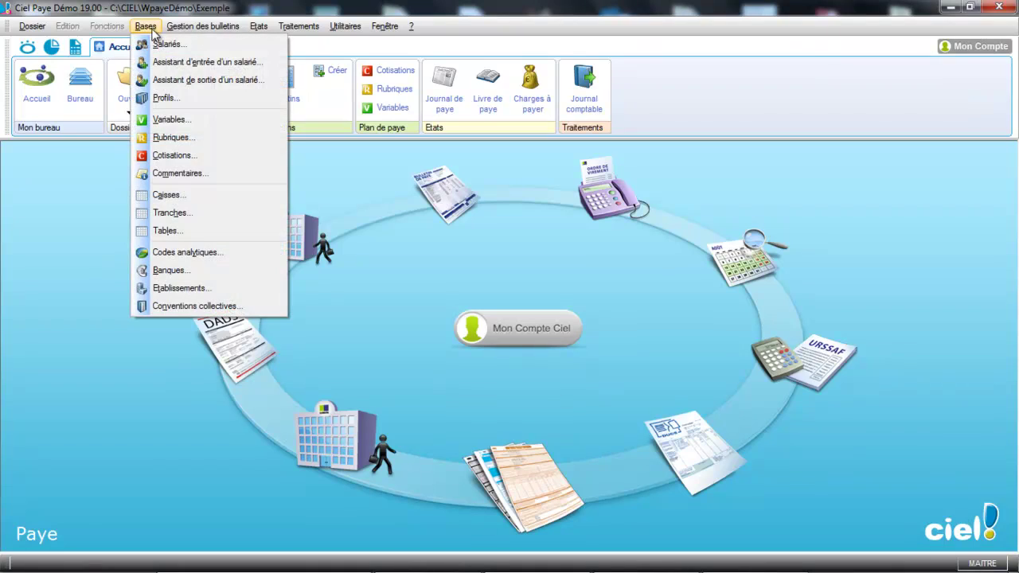
pyautogui.click(153, 159)
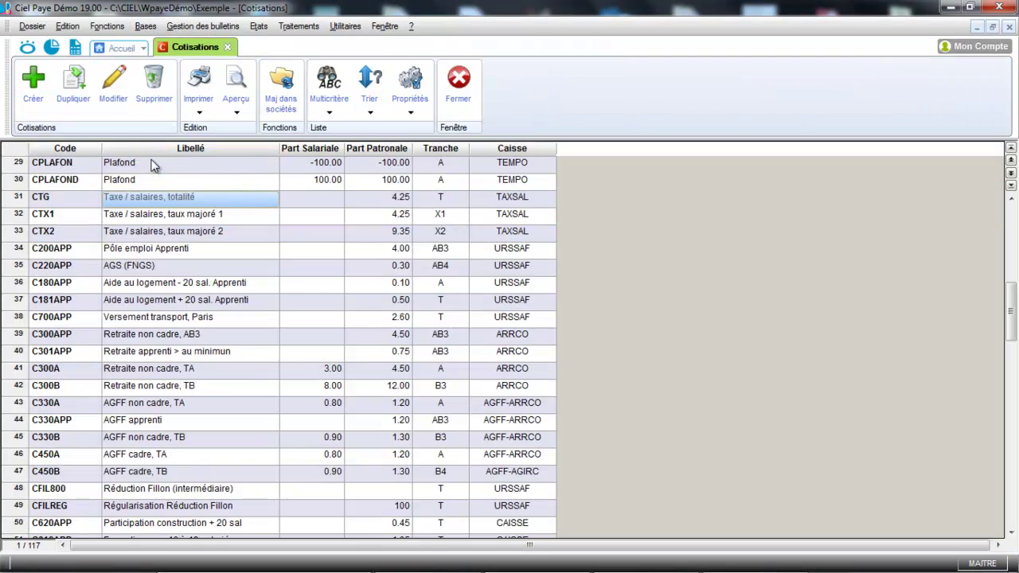
pyautogui.moveTo(1011, 293); pyautogui.dragTo(978, 522)
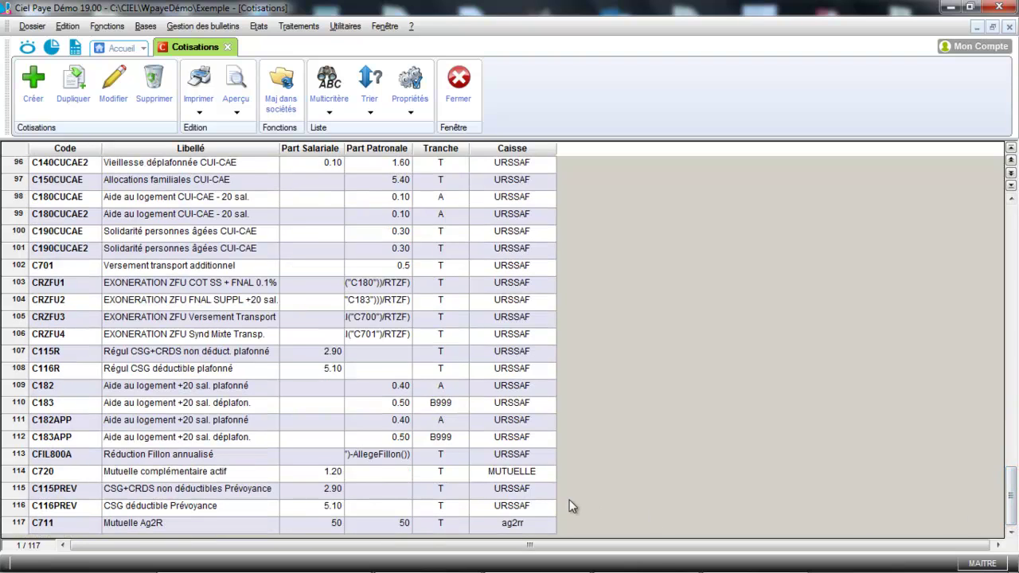
pyautogui.moveTo(1017, 496); pyautogui.dragTo(1017, 317)
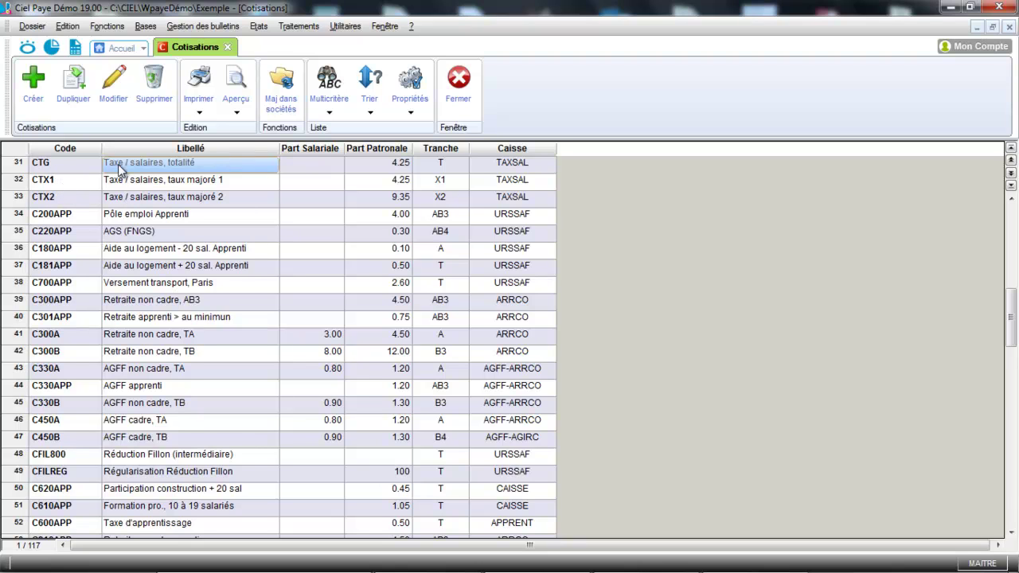
pyautogui.click(116, 111)
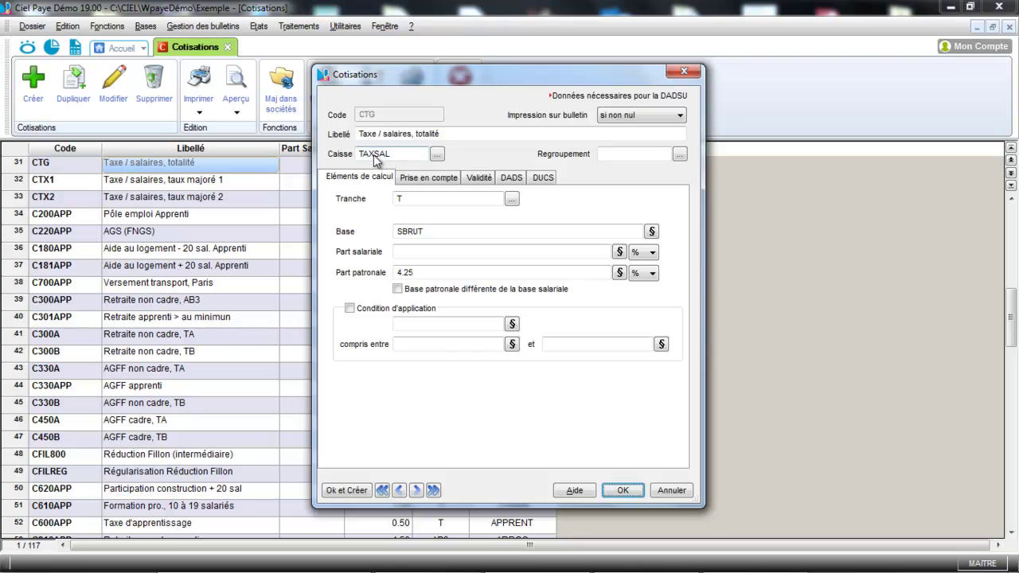
pyautogui.click(627, 491)
# Examine the calculation elements of the CTX1 and CTX2 increased-rate salary tax contributions, and close the Cotisations list.
pyautogui.click(145, 182)
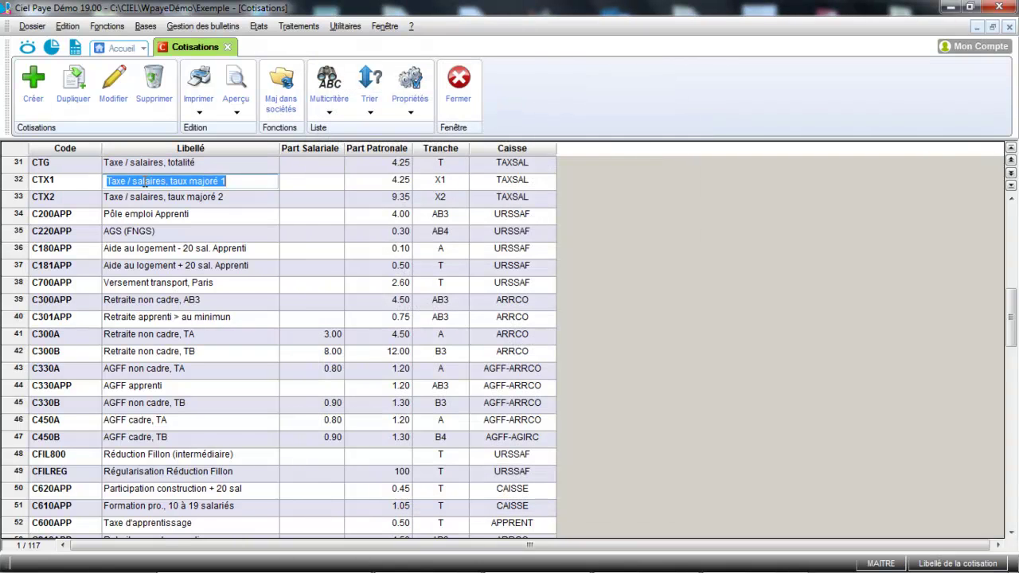
pyautogui.click(112, 109)
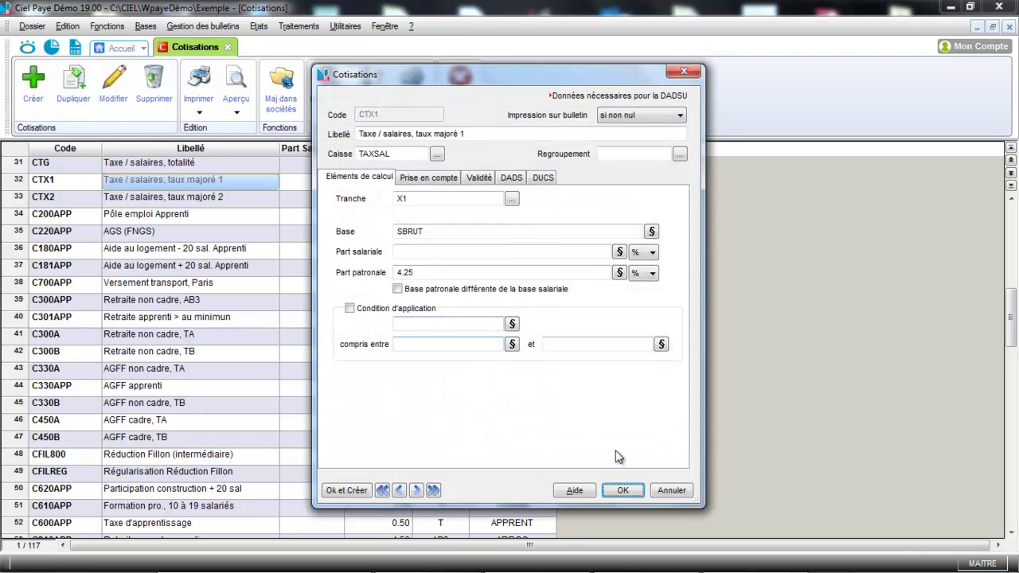
pyautogui.click(622, 491)
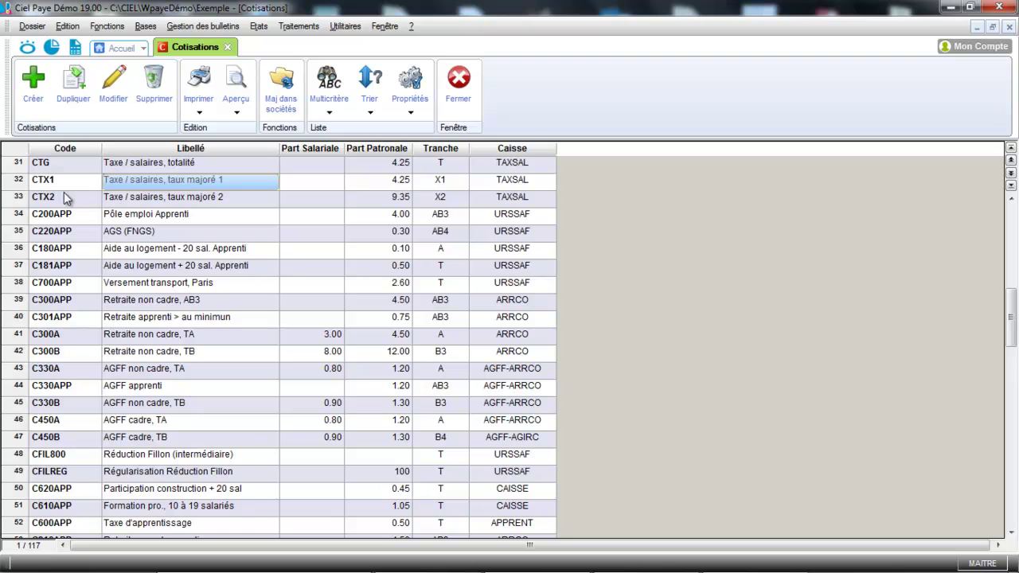
pyautogui.click(66, 198)
pyautogui.click(113, 87)
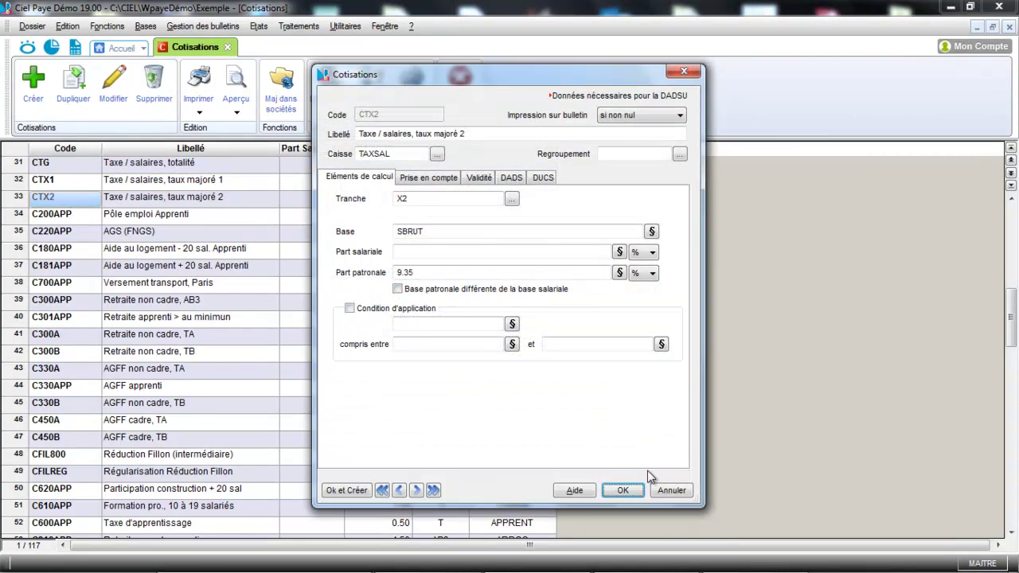
pyautogui.click(629, 491)
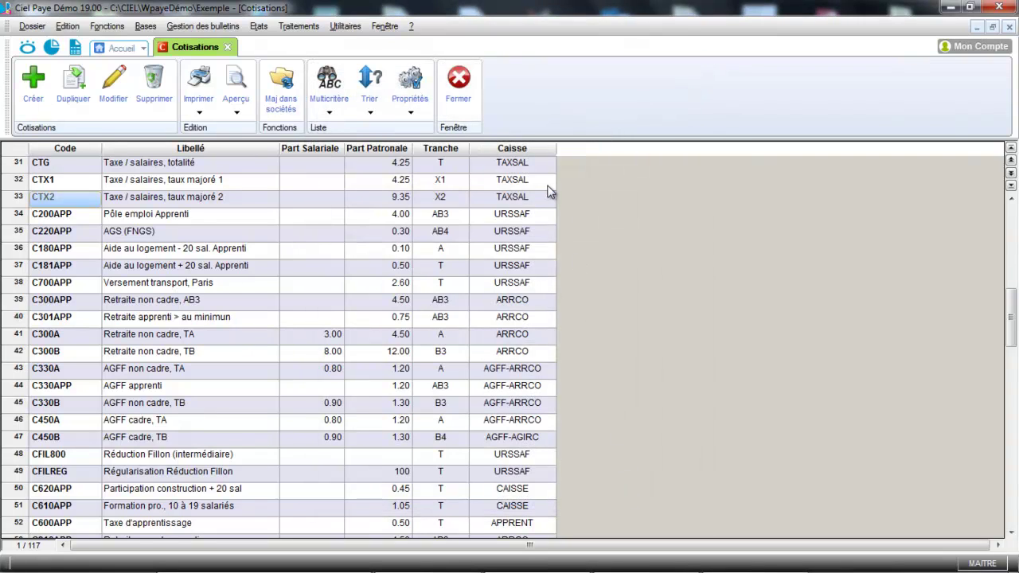
pyautogui.click(458, 88)
# Open the NONCADRE profile (Salarié non cadre) for modification from the Profils list.
pyautogui.click(145, 29)
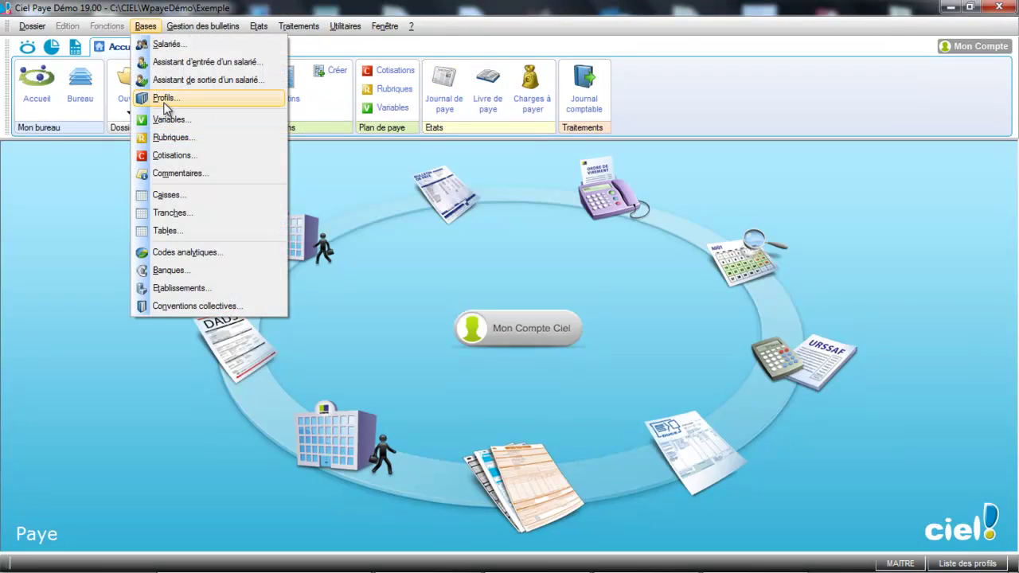
pyautogui.click(166, 100)
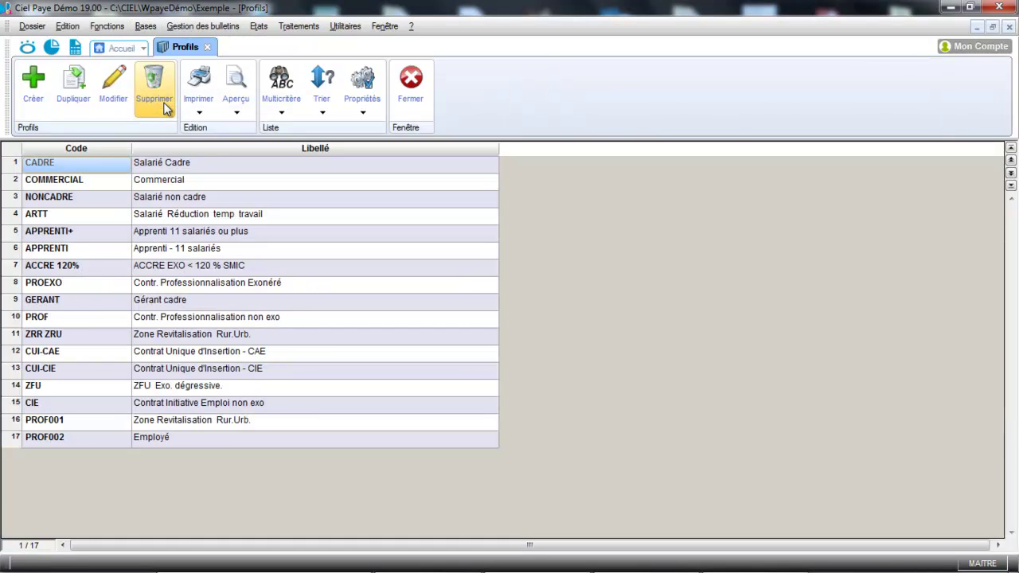
pyautogui.click(110, 199)
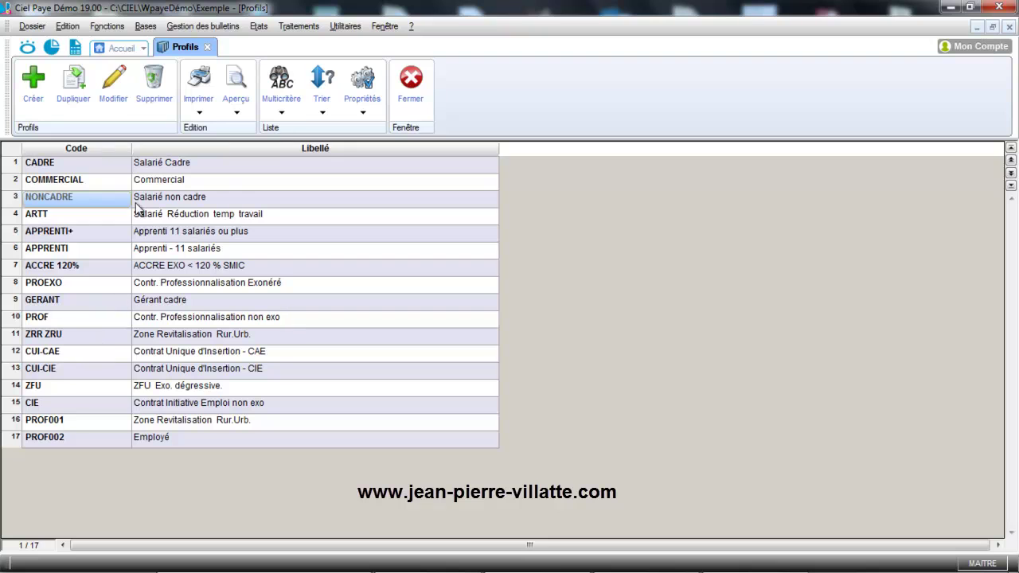
pyautogui.click(115, 102)
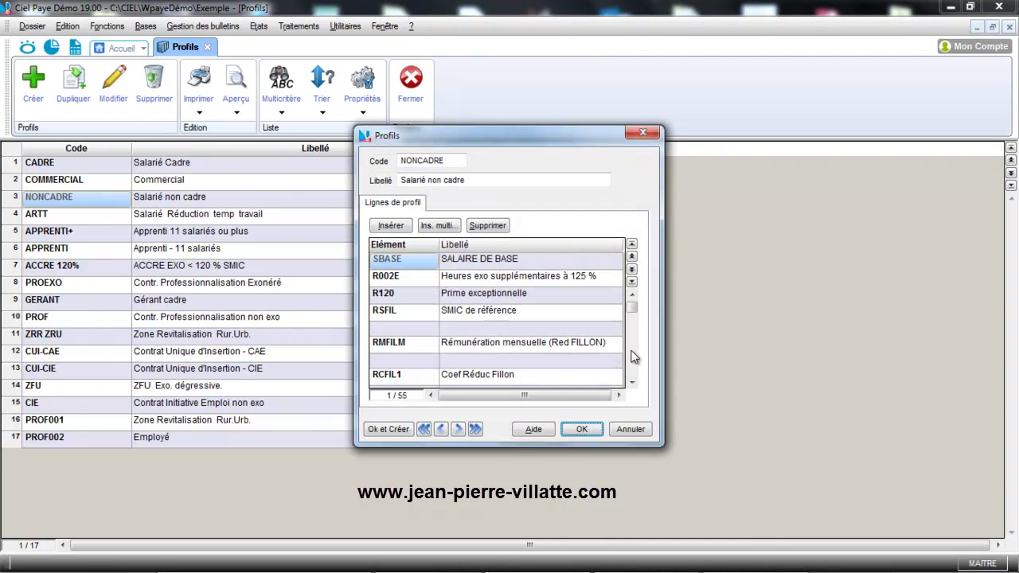
# Insert the CTG contribution (Taxe / salaires, totalité) just above the TCOTIS total line in the NONCADRE profile.
pyautogui.click(632, 382)
pyautogui.click(631, 382)
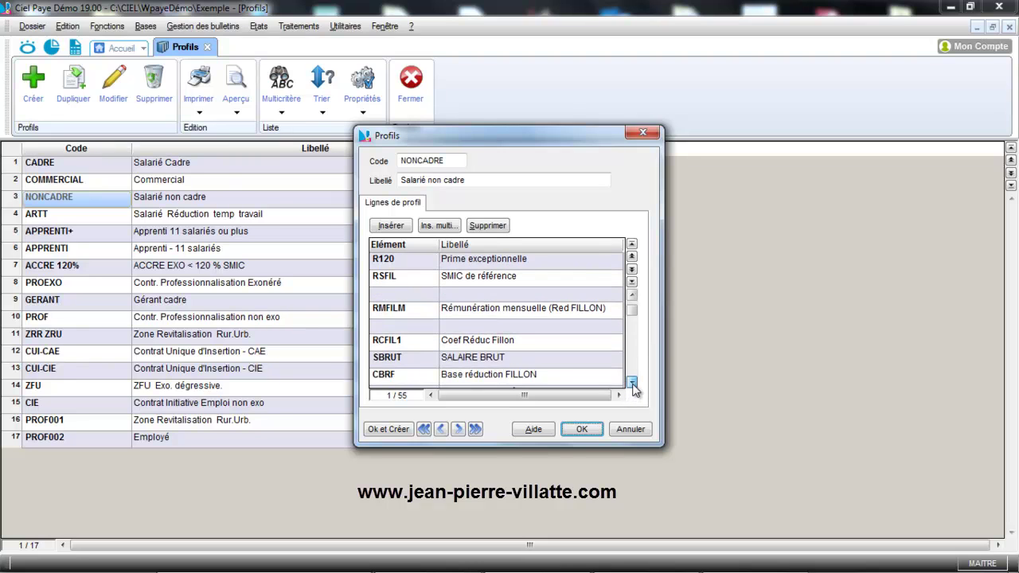
pyautogui.click(631, 382)
pyautogui.click(632, 382)
pyautogui.click(632, 382)
pyautogui.click(631, 382)
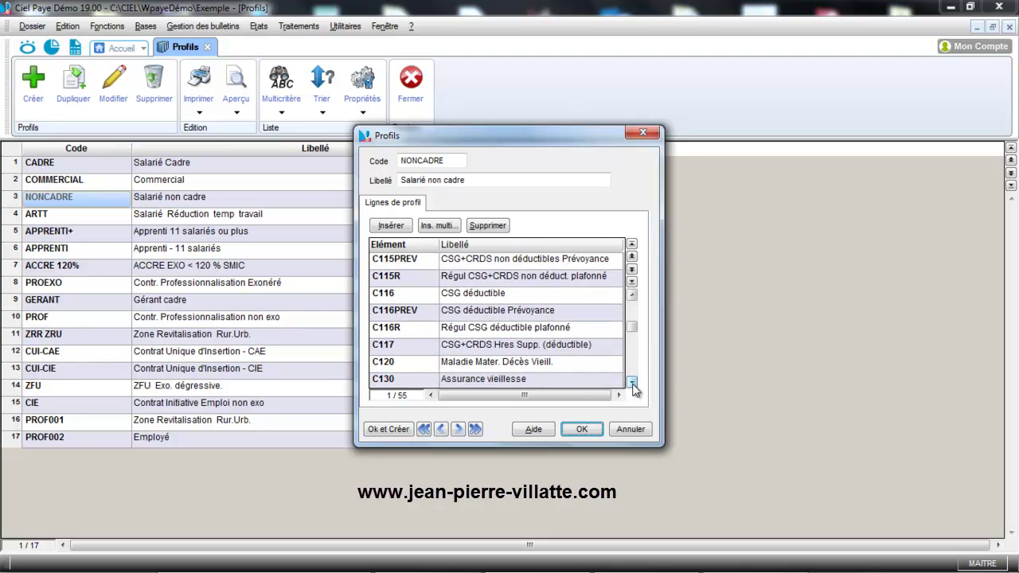
pyautogui.click(632, 382)
pyautogui.click(631, 383)
pyautogui.click(631, 382)
pyautogui.click(632, 382)
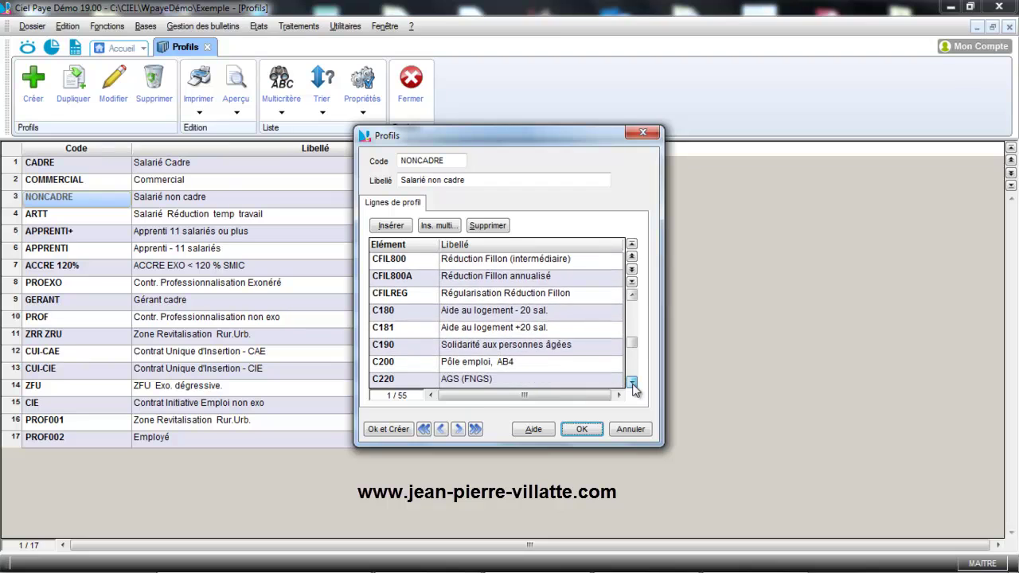
pyautogui.click(631, 382)
pyautogui.click(632, 382)
pyautogui.click(631, 383)
pyautogui.click(631, 382)
pyautogui.click(632, 383)
pyautogui.click(632, 382)
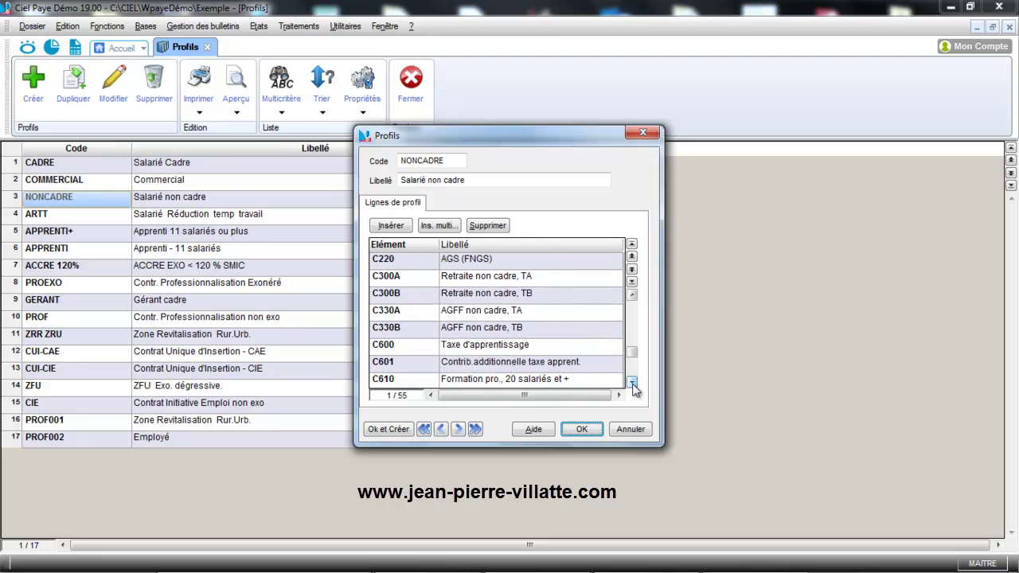
pyautogui.click(632, 382)
pyautogui.click(631, 382)
pyautogui.click(632, 382)
pyautogui.click(631, 382)
pyautogui.click(631, 382)
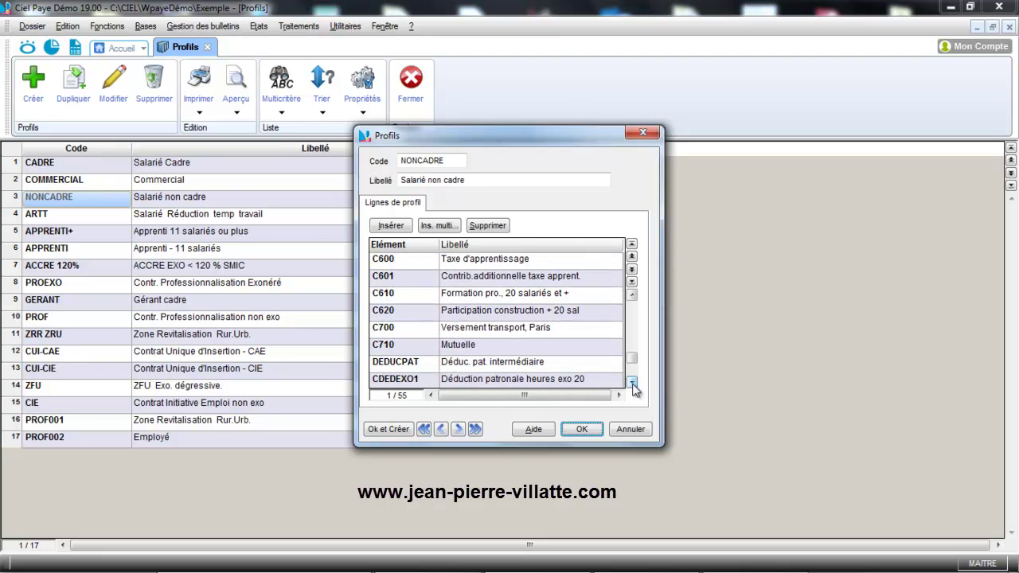
pyautogui.click(631, 383)
pyautogui.click(631, 382)
pyautogui.click(631, 382)
pyautogui.click(631, 382)
pyautogui.click(632, 382)
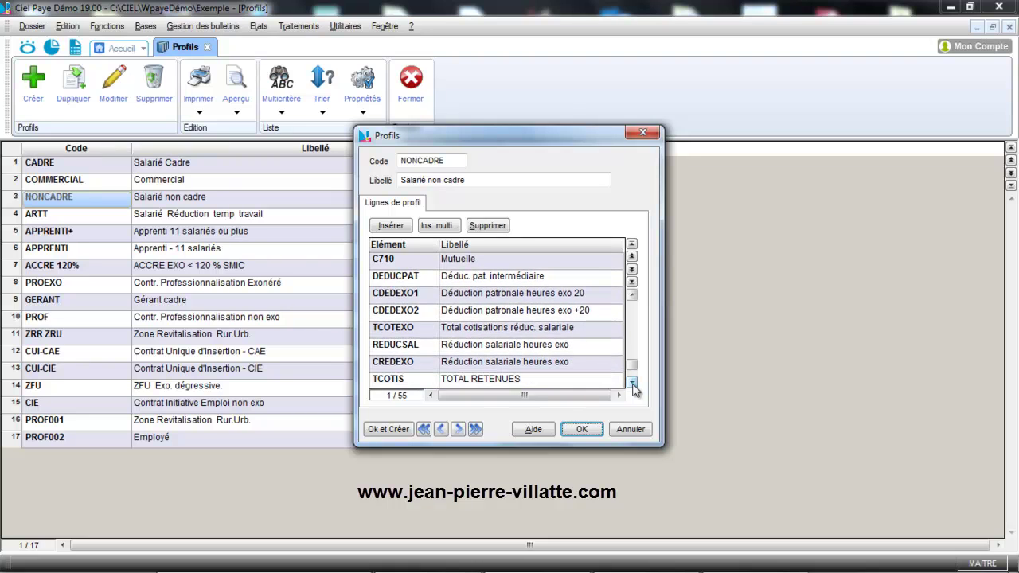
pyautogui.click(631, 382)
pyautogui.click(396, 365)
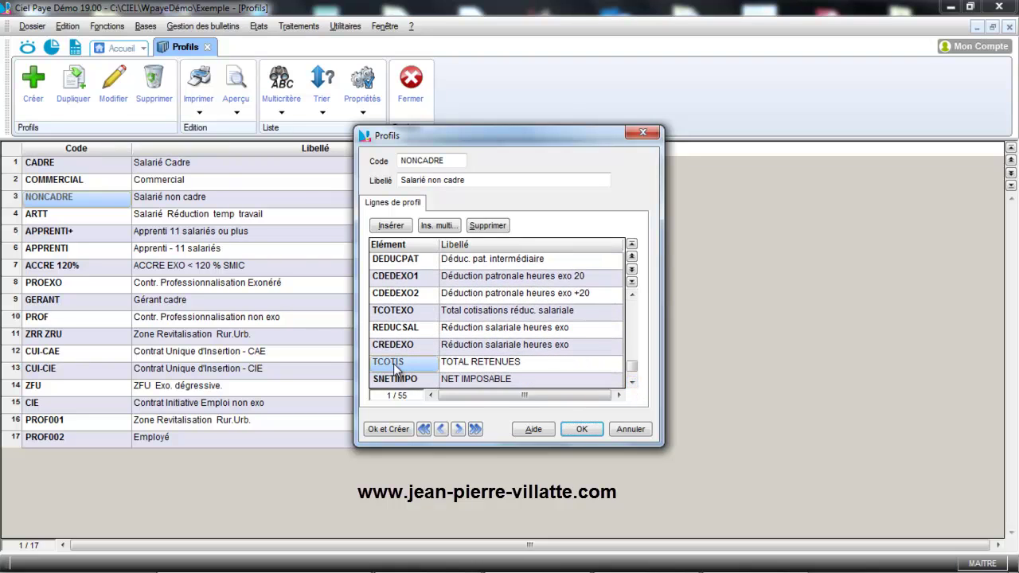
pyautogui.click(402, 227)
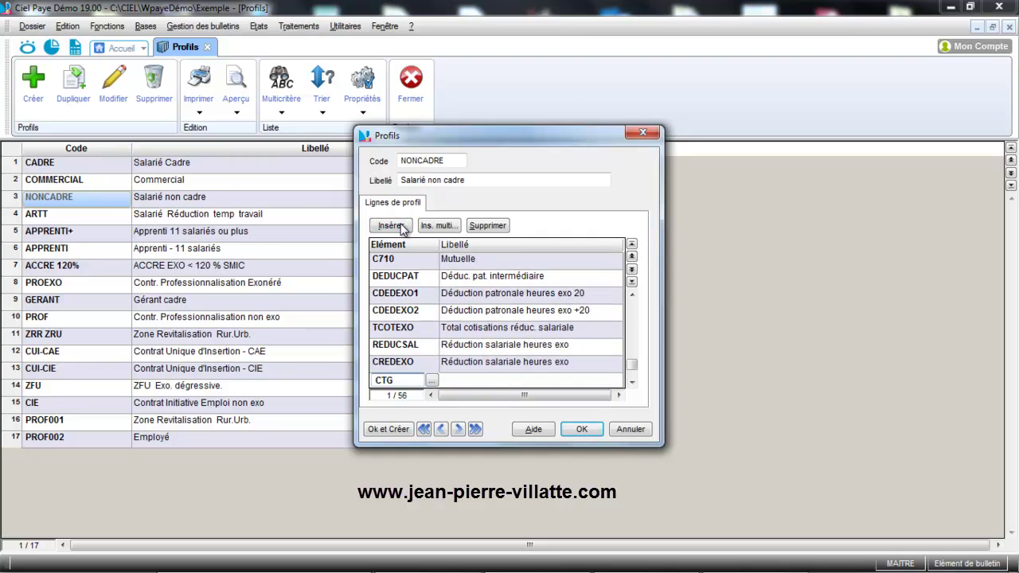
pyautogui.press('Tab')
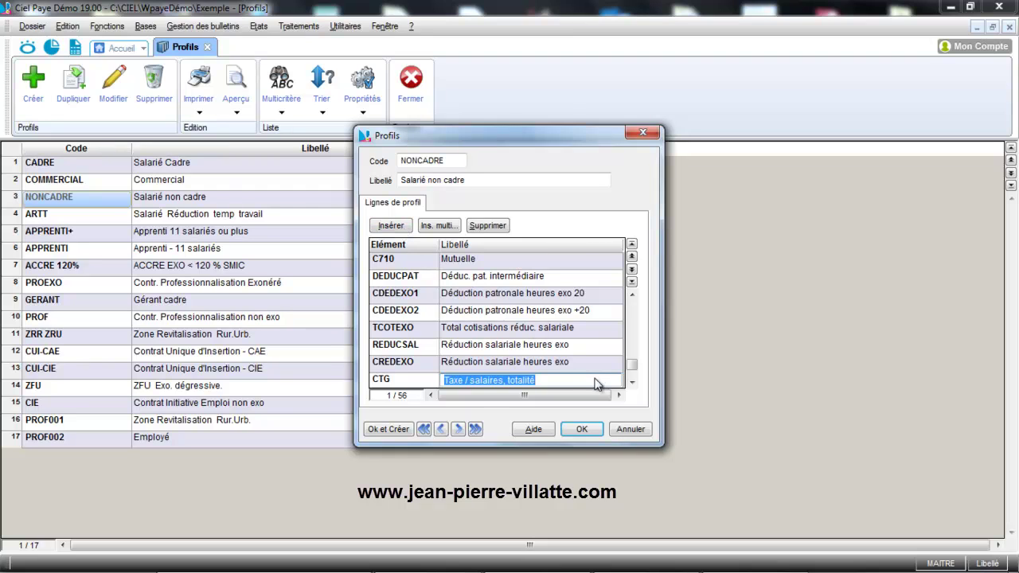
# Insert the CTX1 contribution (Taxe / salaires, taux majoré 1) between CTG and TCOTIS in the NONCADRE profile.
pyautogui.click(633, 386)
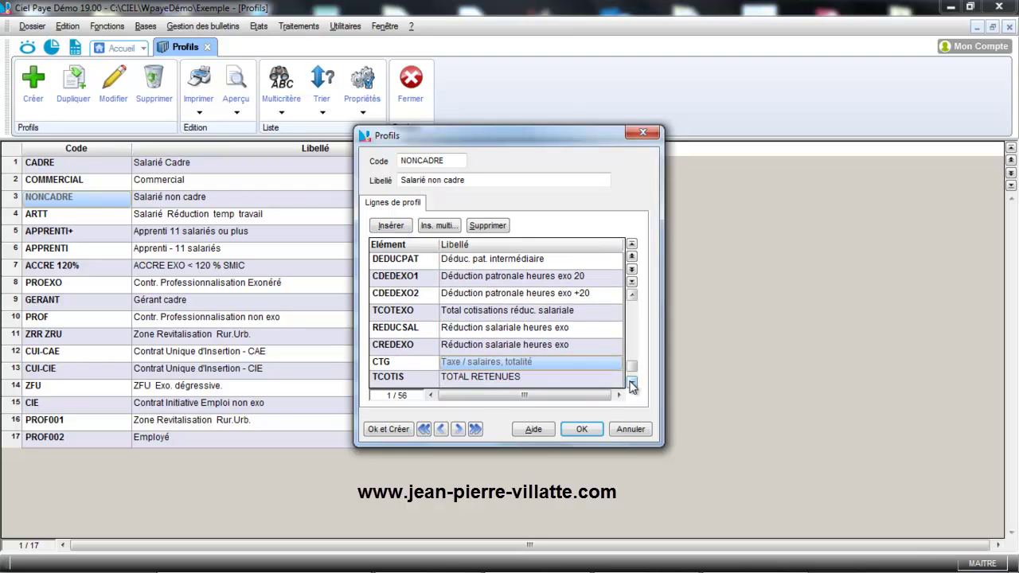
pyautogui.click(430, 379)
pyautogui.click(394, 226)
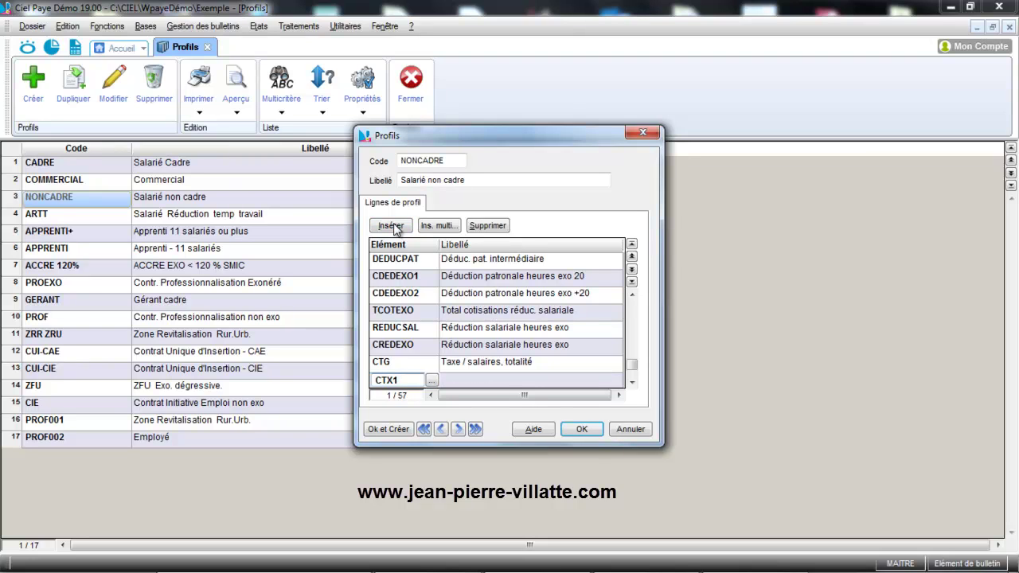
pyautogui.press('Tab')
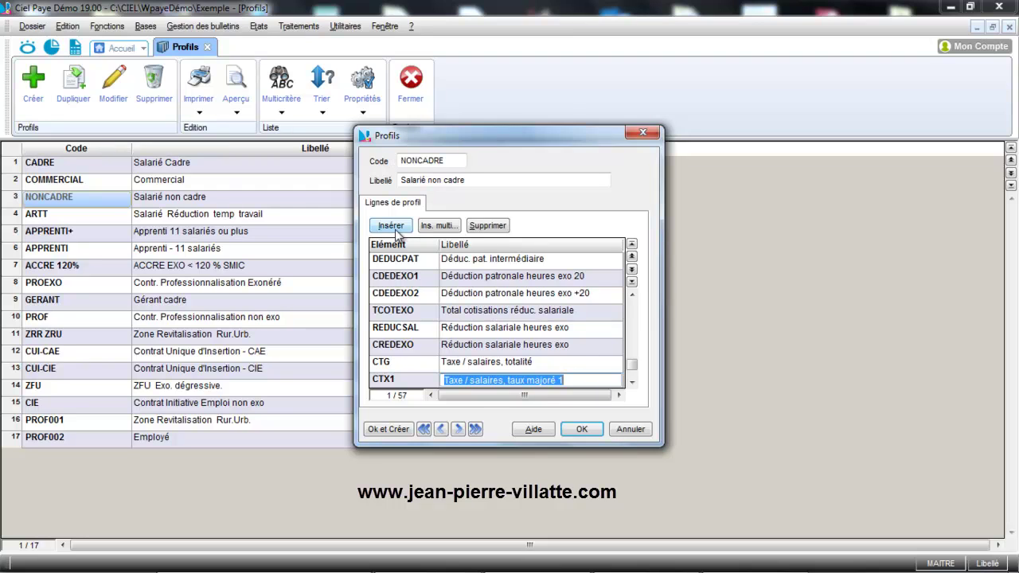
# Insert the CTX2 contribution above TCOTIS in the NONCADRE profile, and save the profile.
pyautogui.click(632, 383)
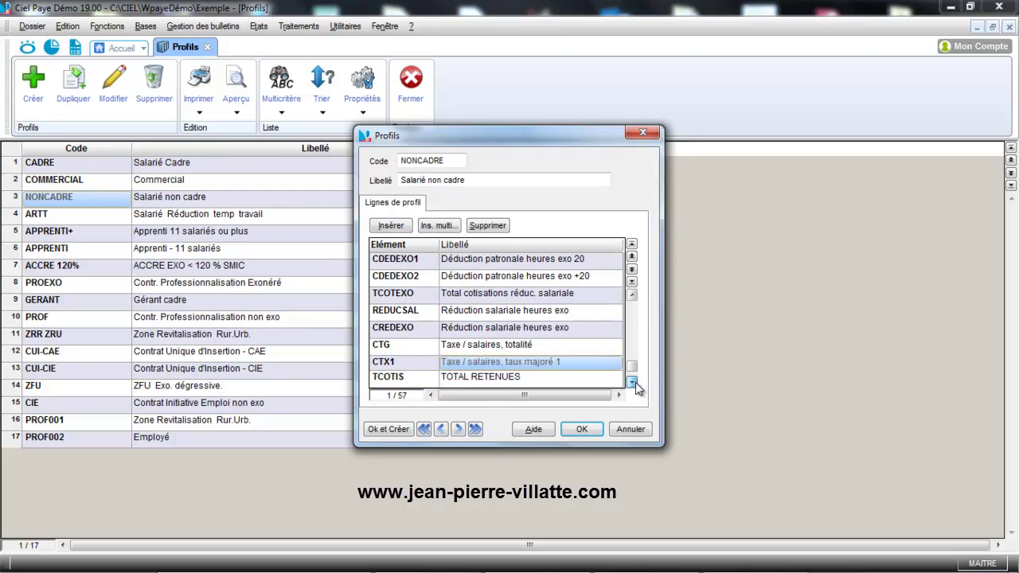
pyautogui.click(406, 377)
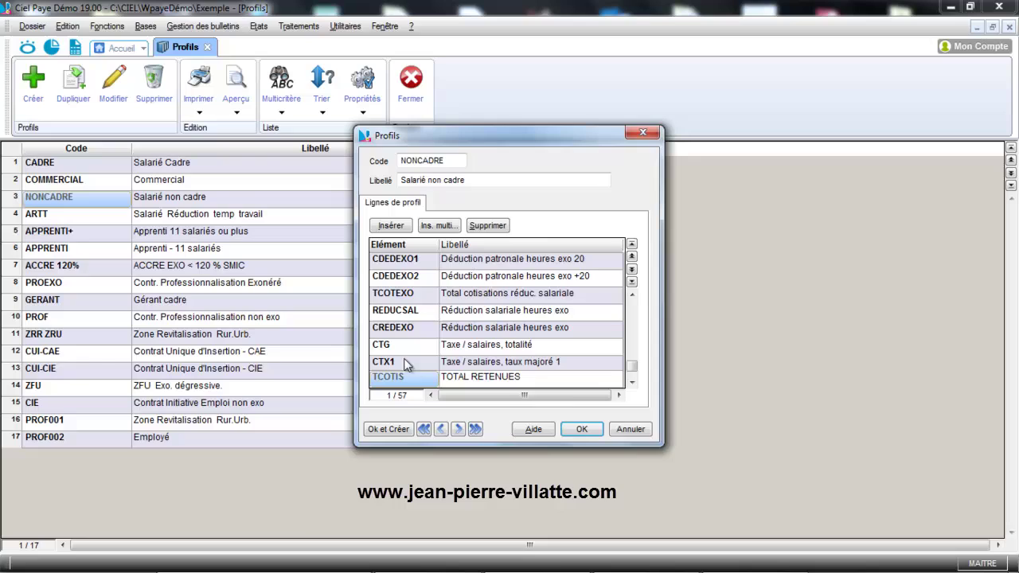
pyautogui.click(391, 227)
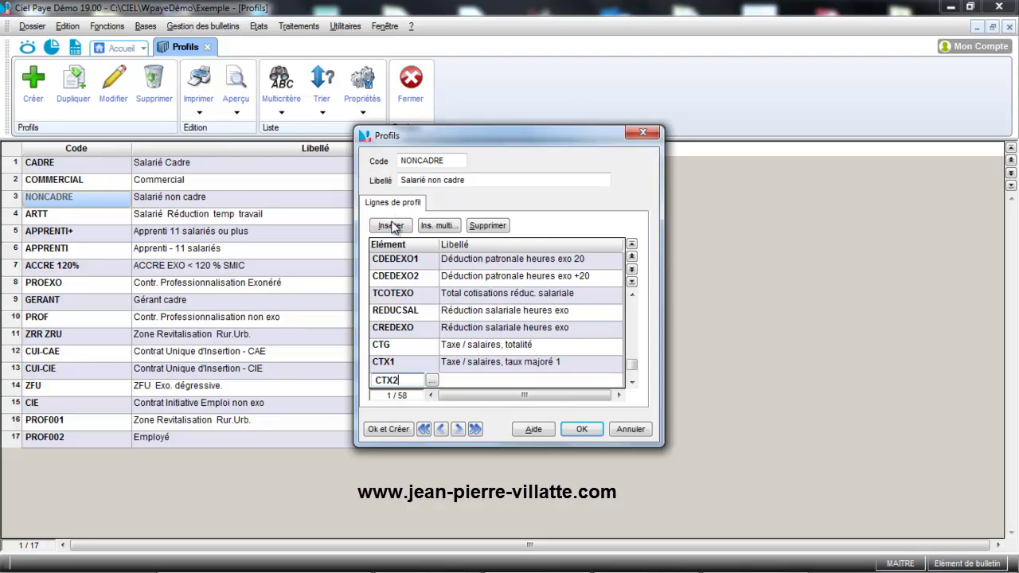
pyautogui.write('CTX2')
pyautogui.press('Return')
pyautogui.click(582, 429)
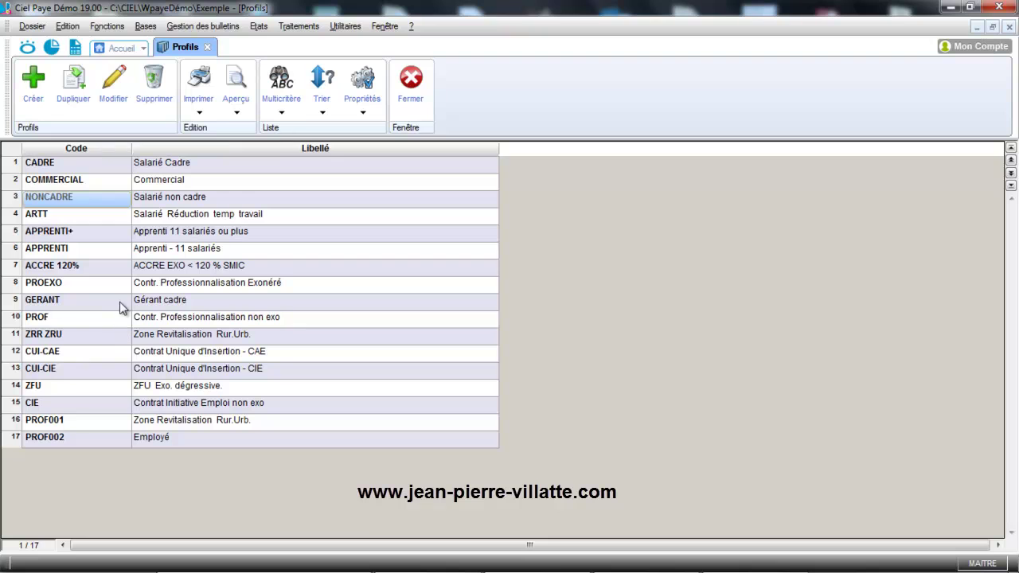
# Open the CADRE profile (Salarié Cadre) for modification and insert the CTG contribution just above the TCOTIS line.
pyautogui.click(139, 167)
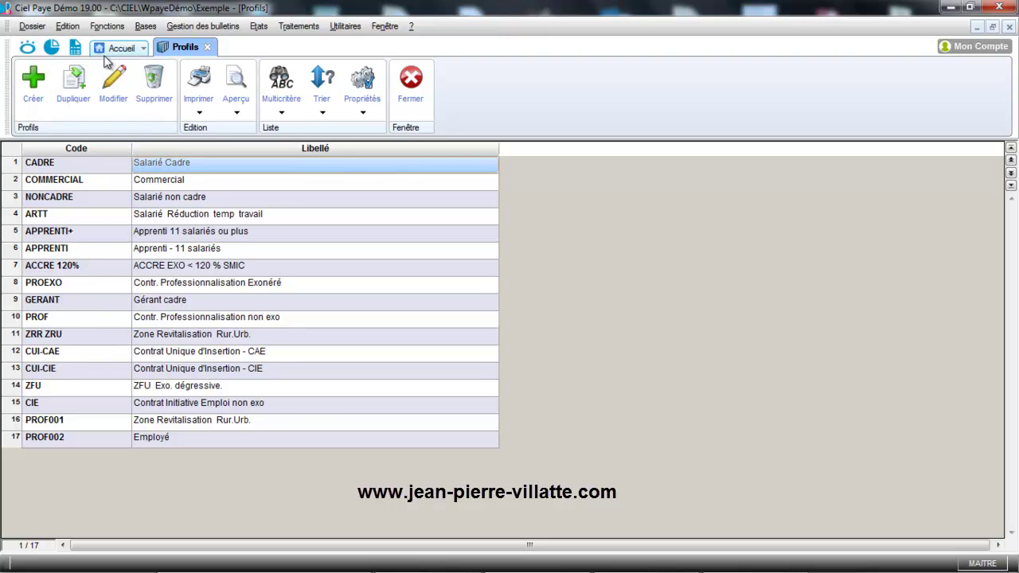
pyautogui.click(114, 98)
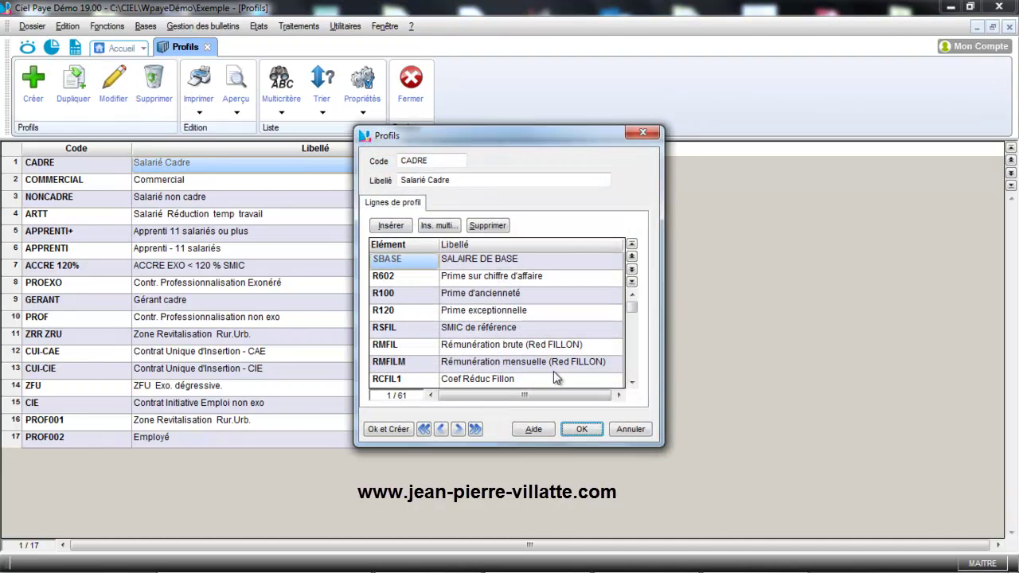
pyautogui.moveTo(631, 308); pyautogui.dragTo(633, 371)
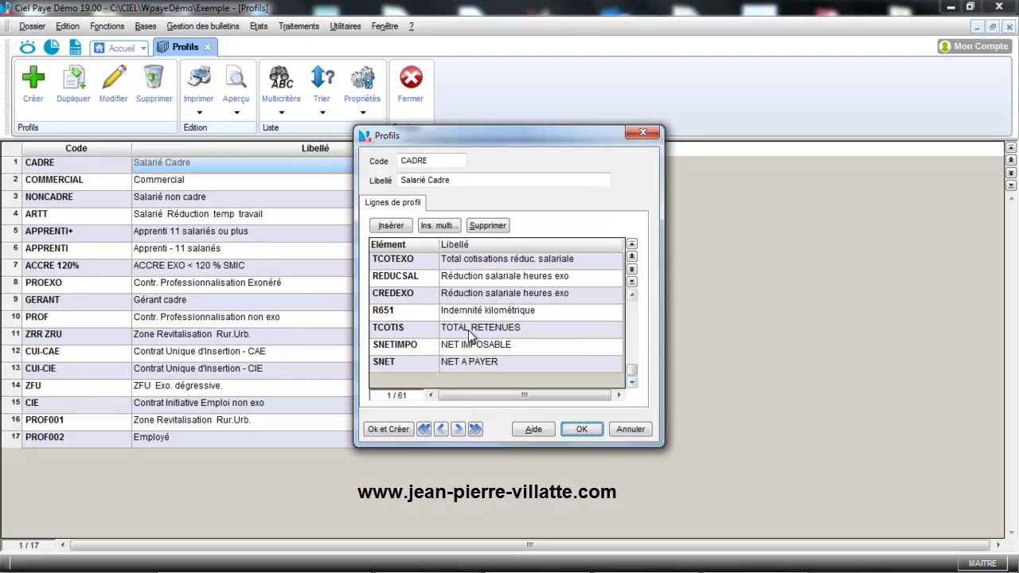
pyautogui.click(411, 330)
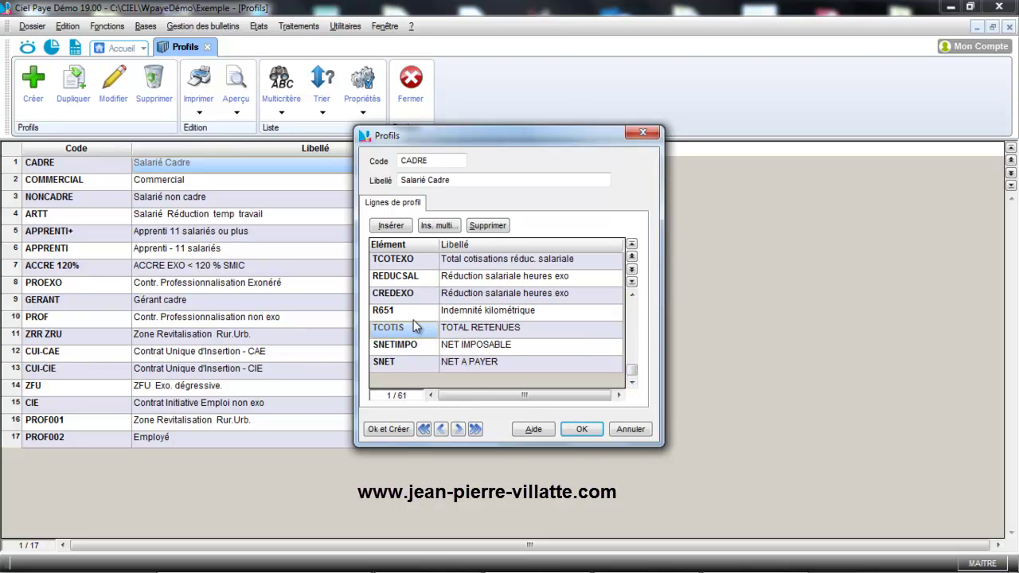
pyautogui.click(391, 226)
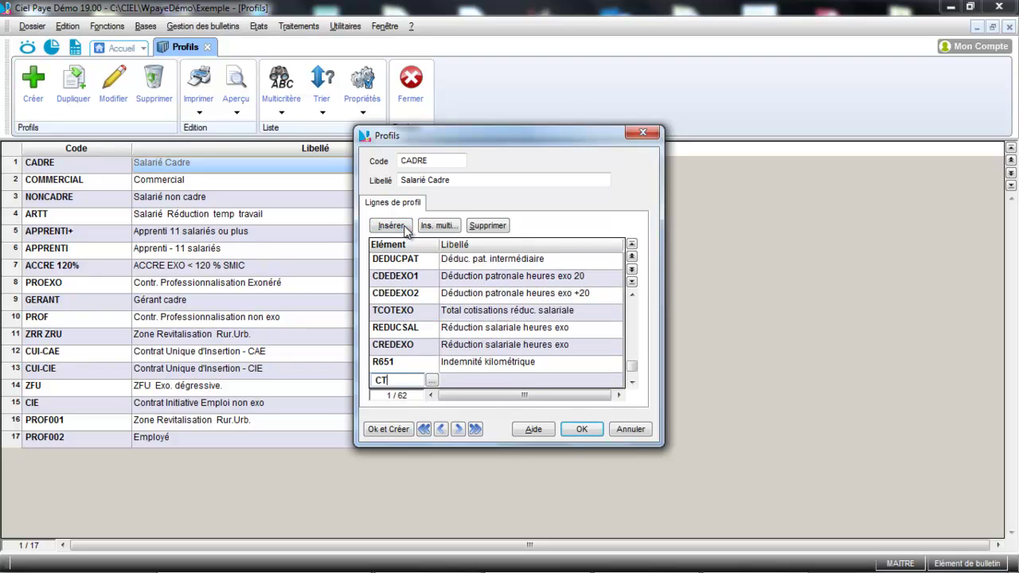
pyautogui.press('Tab')
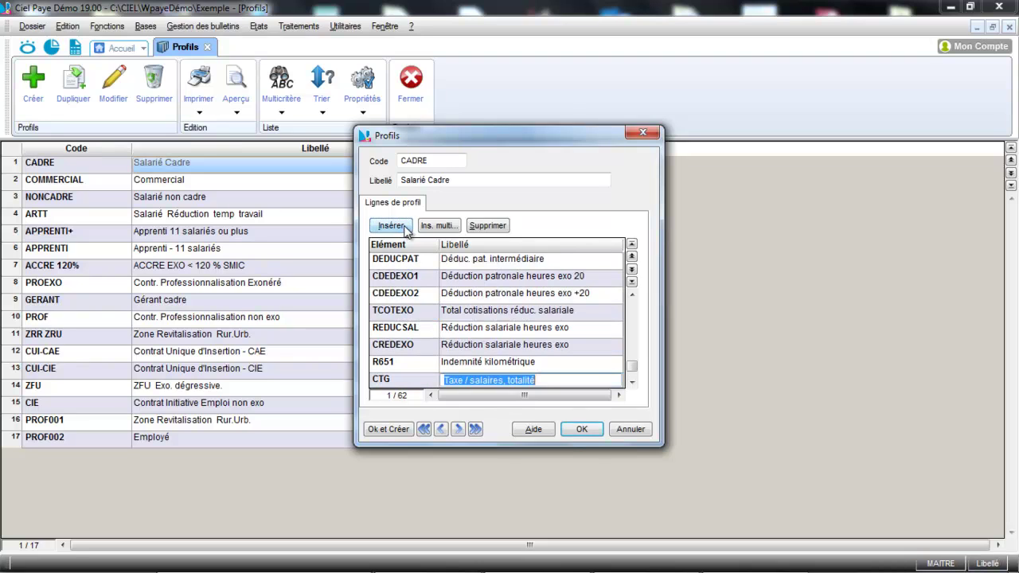
# Insert the CTX1 contribution (Taxe / salaires, taux majoré 1) between CTG and TCOTIS in the CADRE profile.
pyautogui.click(632, 383)
pyautogui.click(400, 378)
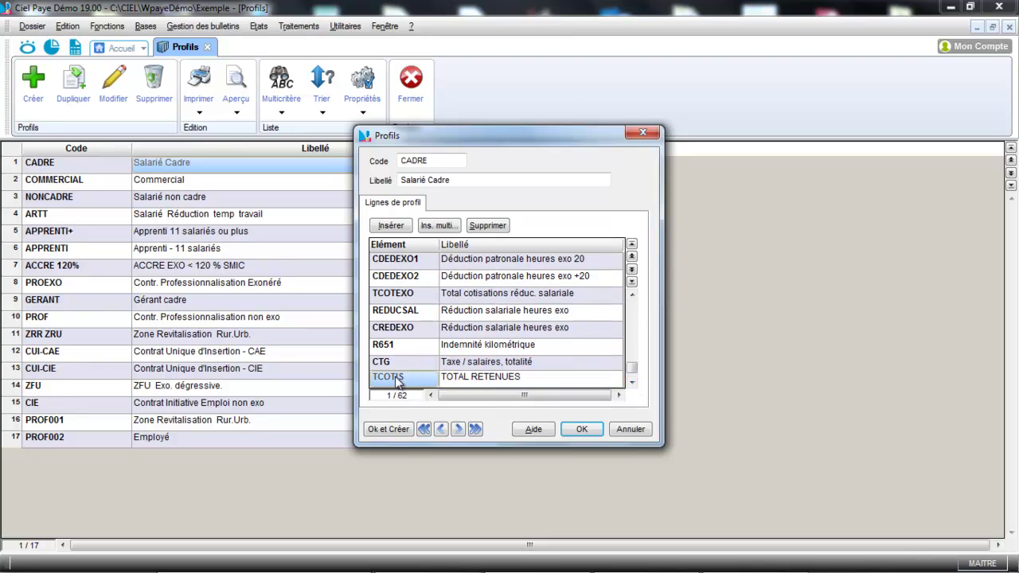
pyautogui.click(394, 227)
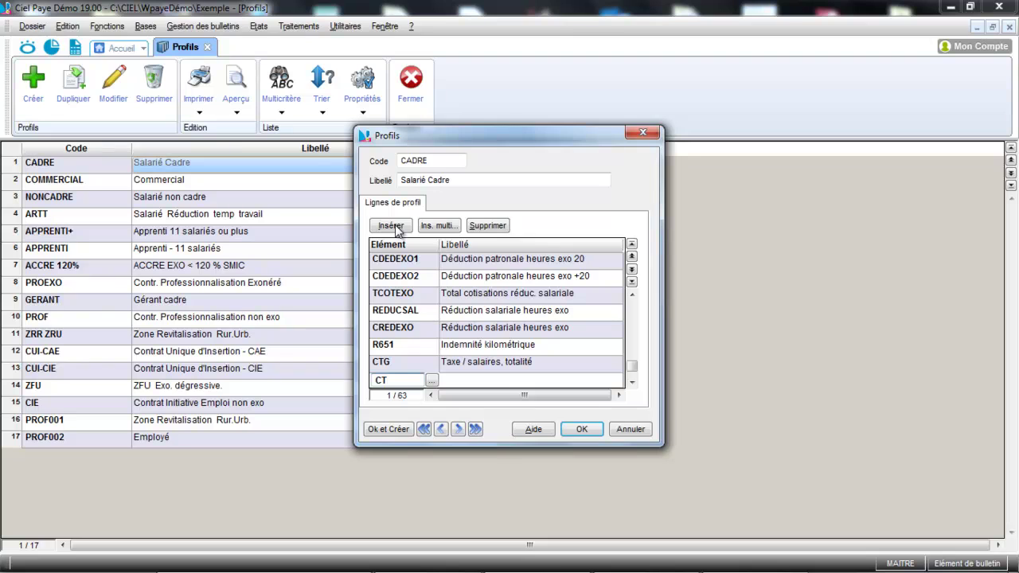
pyautogui.press('Tab')
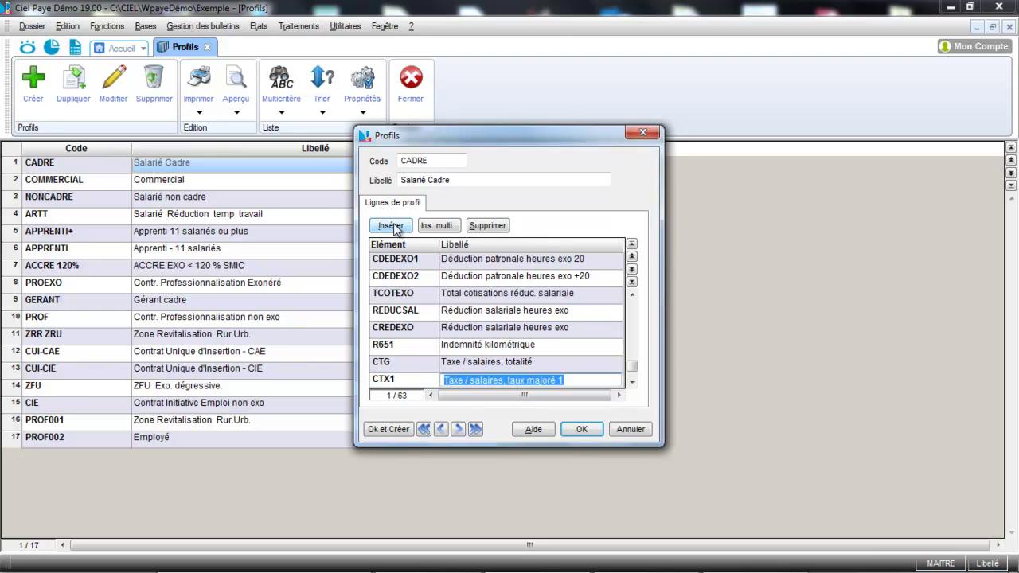
pyautogui.click(394, 226)
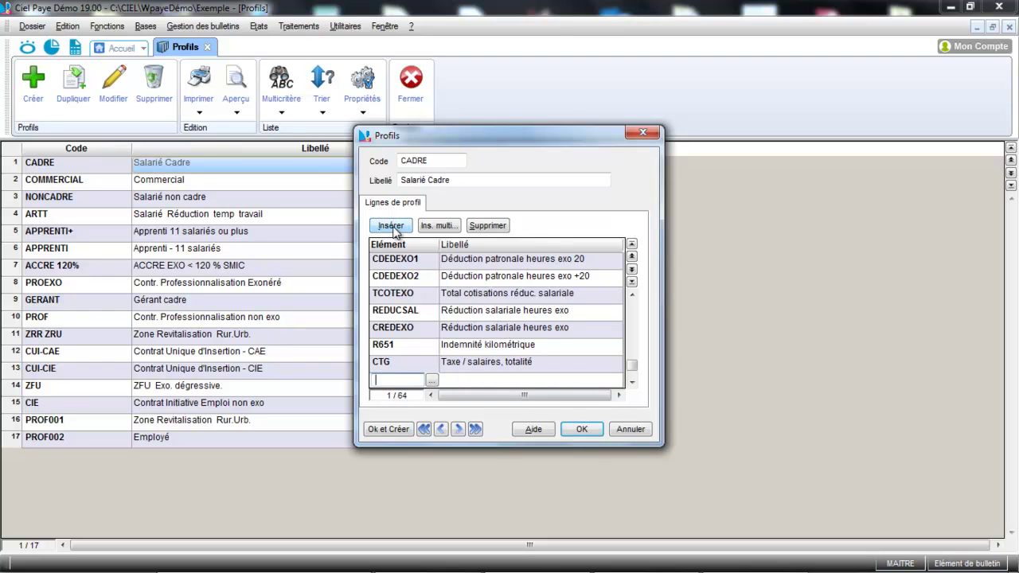
pyautogui.click(475, 226)
pyautogui.click(528, 313)
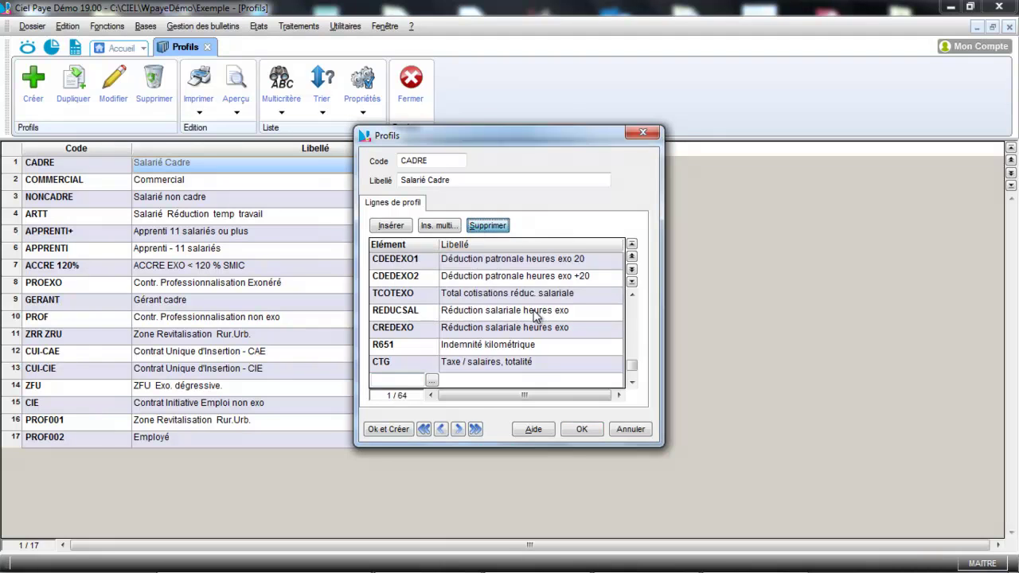
# Insert the CTX2 contribution (Taxe / salaires, taux majoré 2) above TCOTIS in the CADRE profile, and save the profile.
pyautogui.click(632, 383)
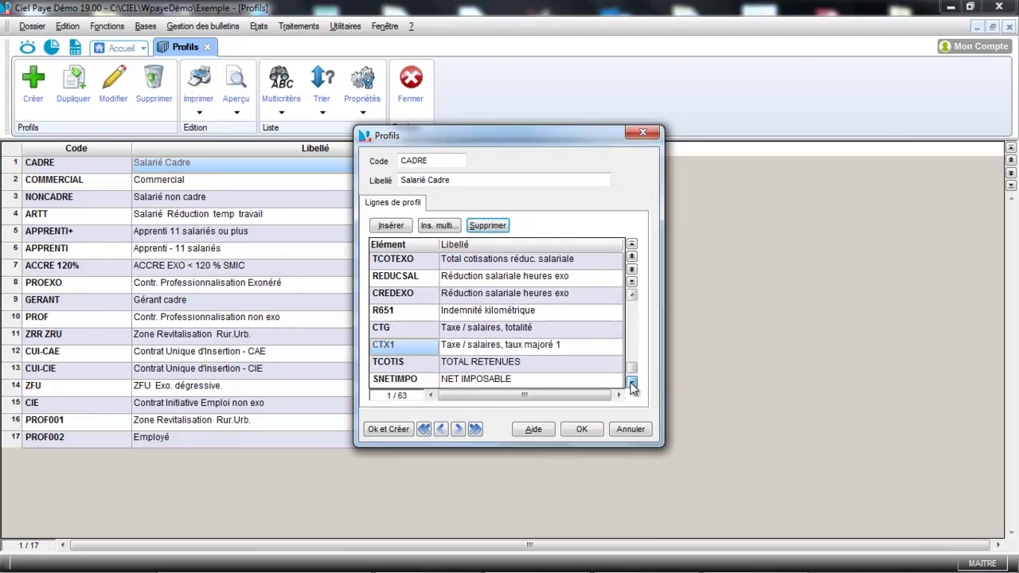
pyautogui.click(426, 364)
pyautogui.click(400, 227)
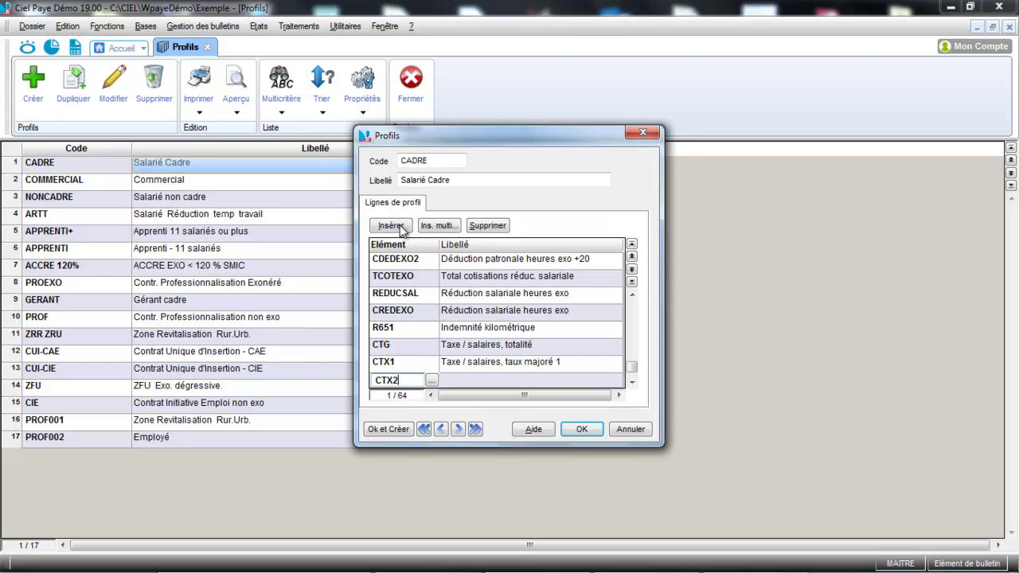
pyautogui.write('CTX2')
pyautogui.press('Tab')
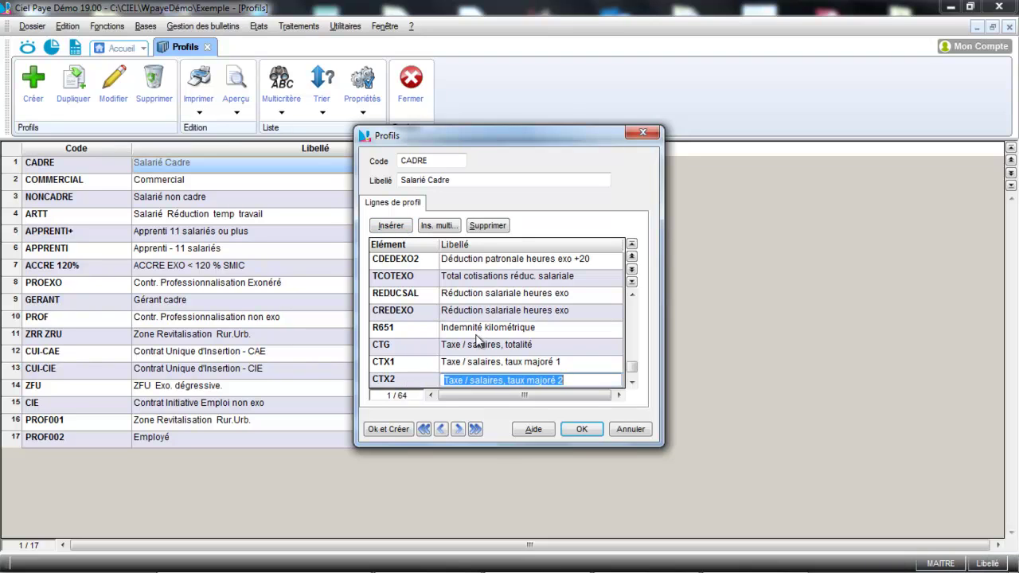
pyautogui.click(586, 429)
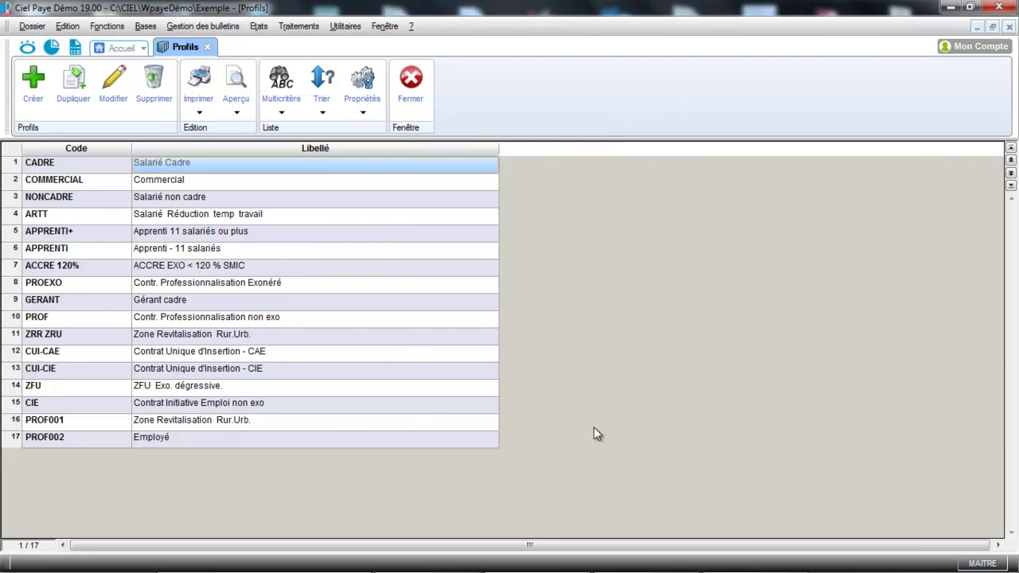
# Close the profiles list and open the first employee's unvalidated June payslip from the payslip list.
pyautogui.click(417, 102)
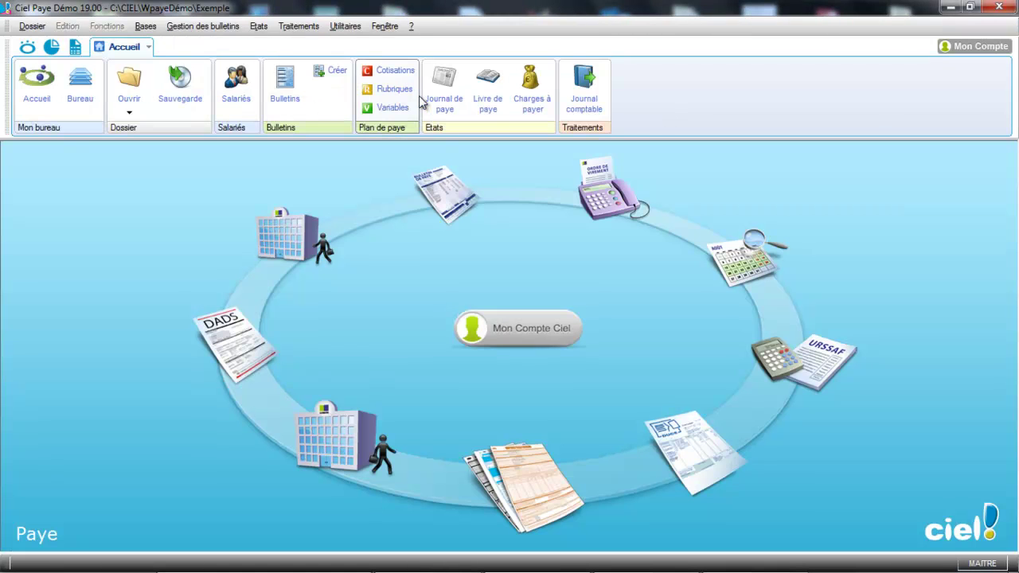
pyautogui.click(209, 26)
pyautogui.click(212, 45)
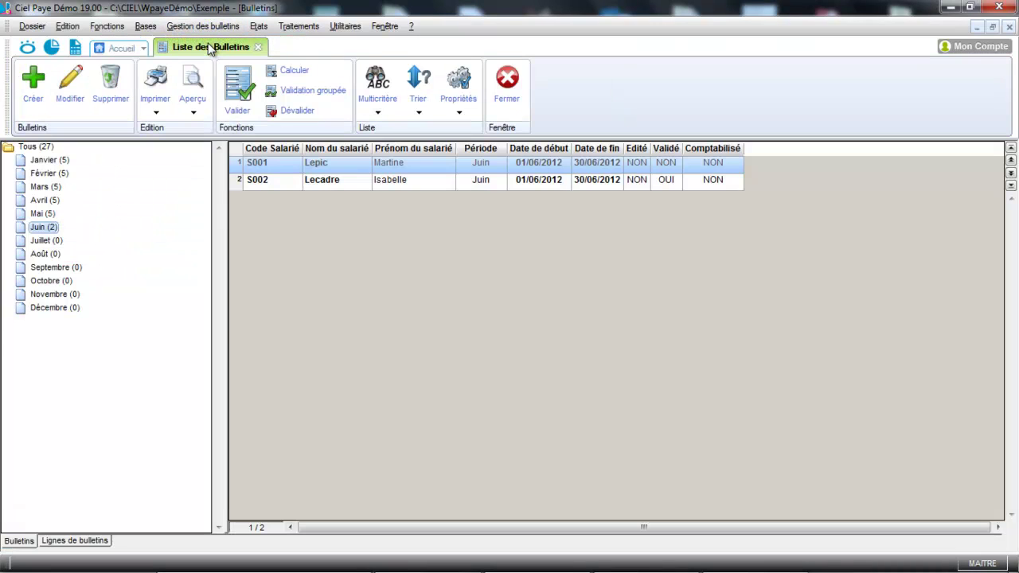
pyautogui.doubleClick(436, 169)
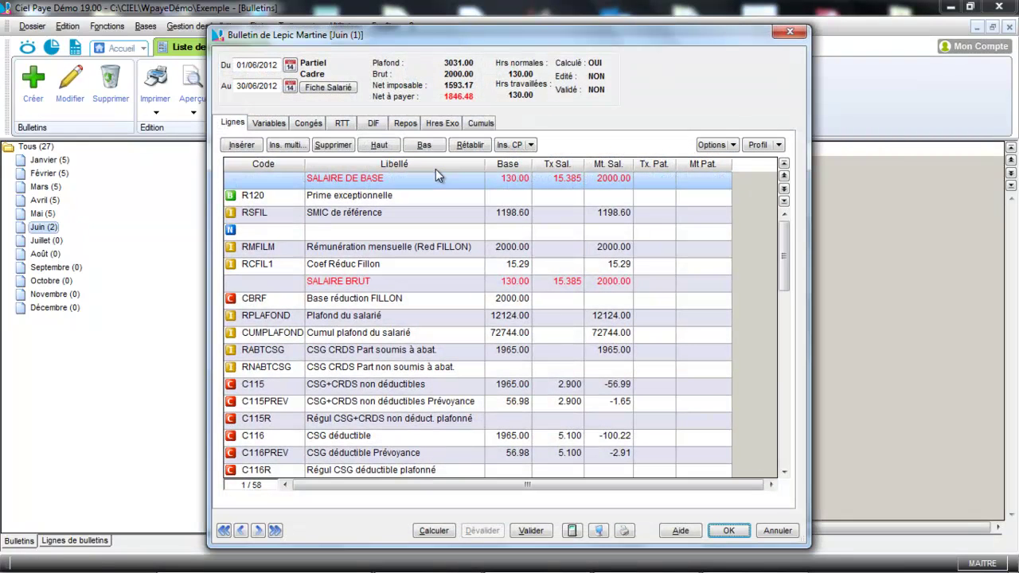
pyautogui.click(780, 146)
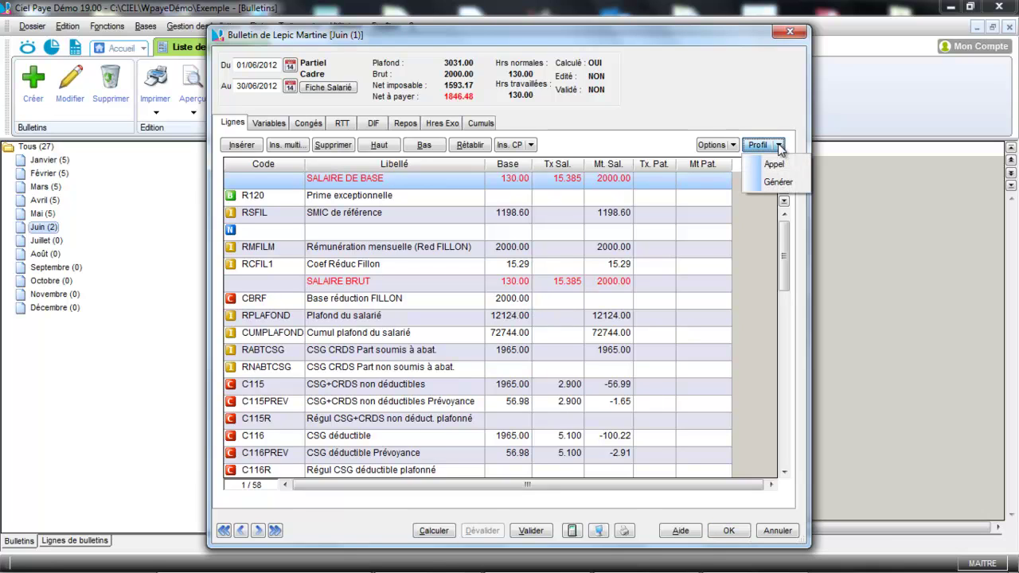
pyautogui.click(777, 184)
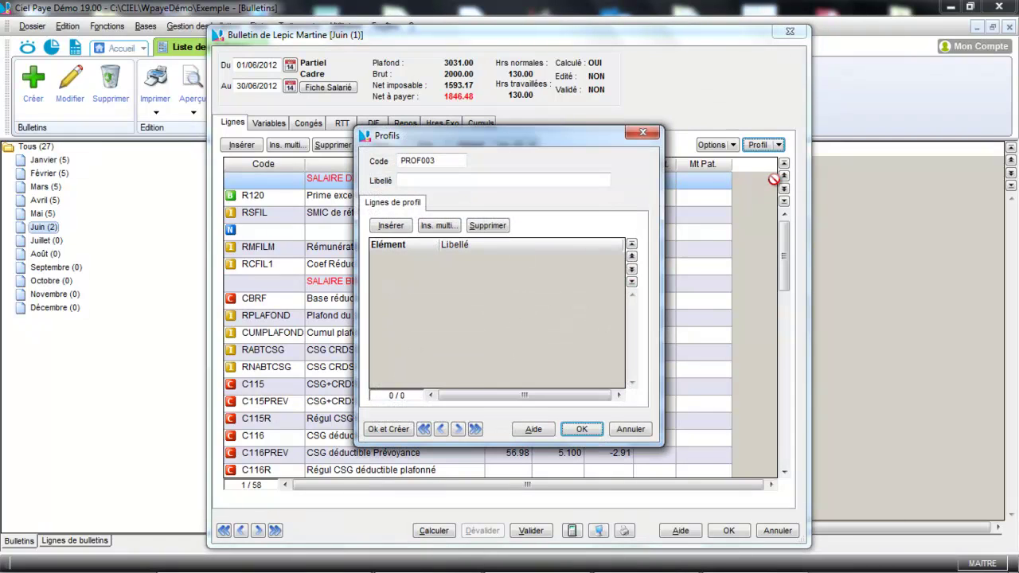
pyautogui.click(633, 429)
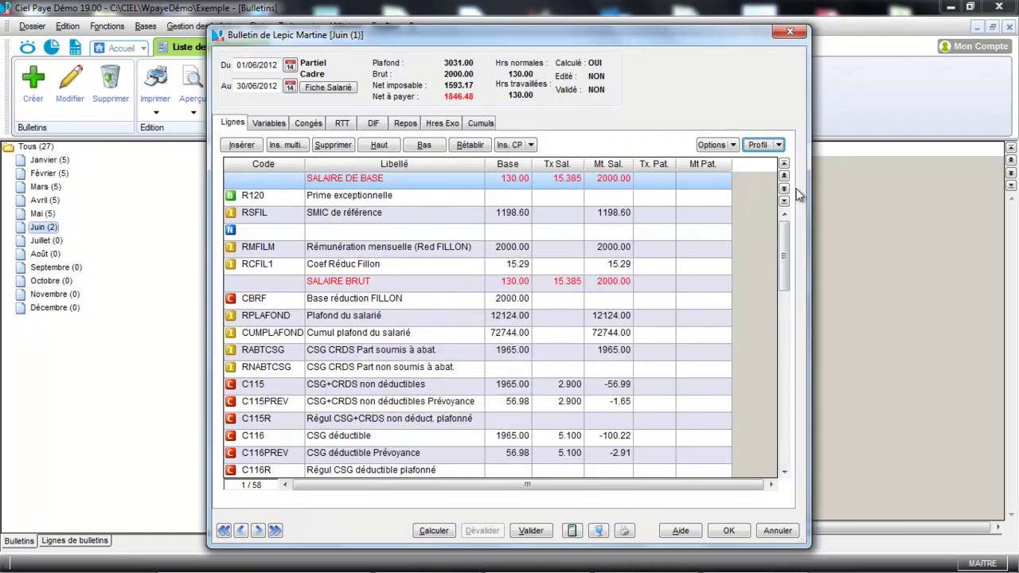
# Apply the CADRE profile (Salarié Cadre) to the June payslip, check its CTG, CTX1 and CTX2 lines, and save the payslip.
pyautogui.click(778, 146)
pyautogui.click(774, 164)
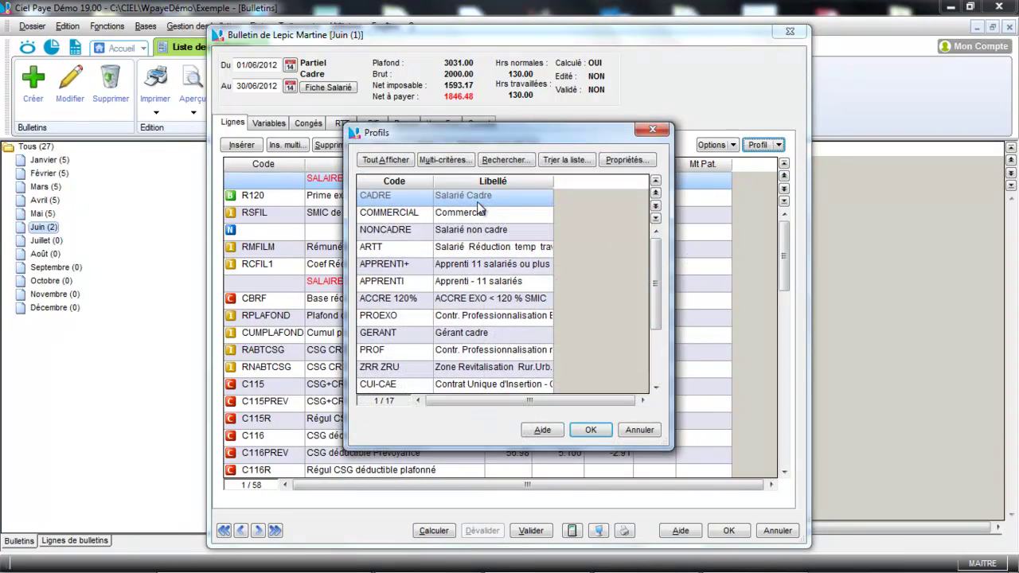
pyautogui.click(591, 428)
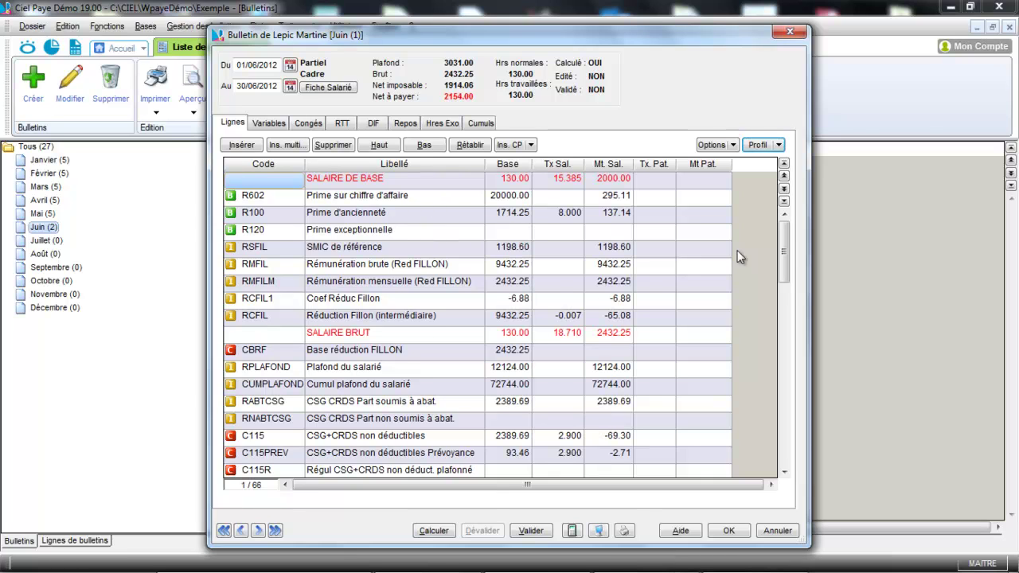
pyautogui.moveTo(789, 236); pyautogui.dragTo(791, 405)
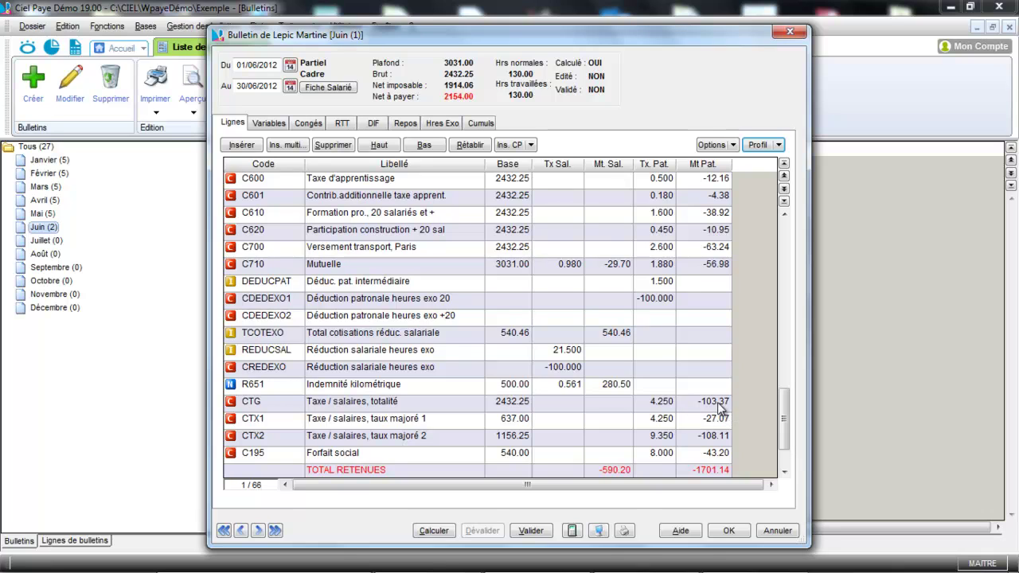
pyautogui.click(728, 531)
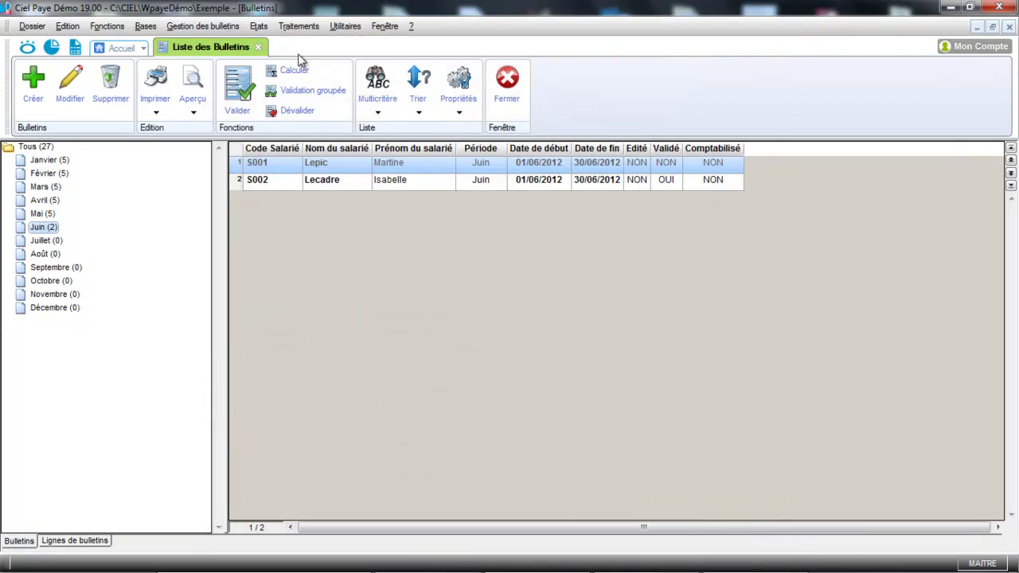
# Open the Charges à payer par caisse report and restrict it to the TAXSAL fund (Taxe sur les salaires).
pyautogui.click(260, 26)
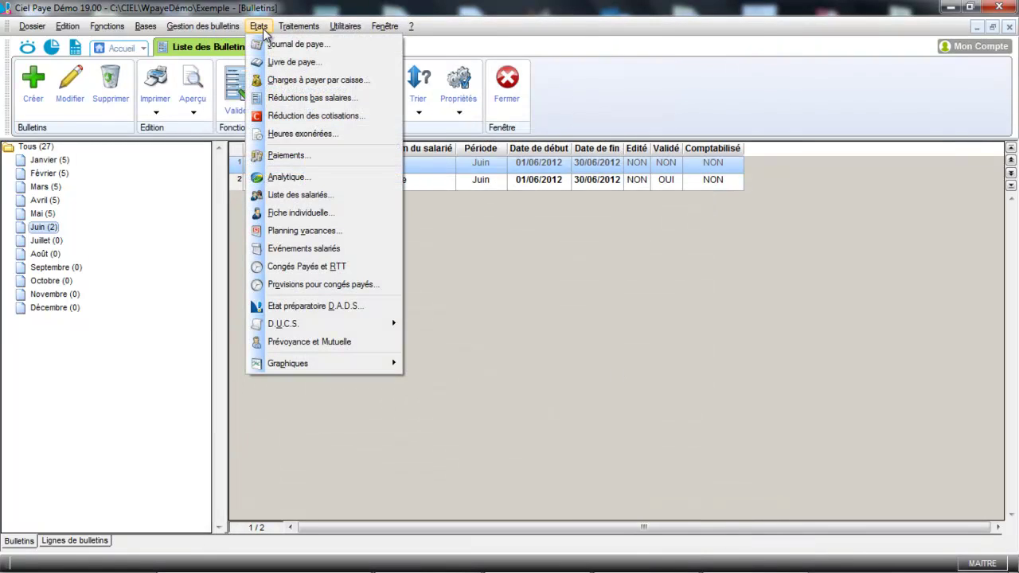
pyautogui.click(272, 80)
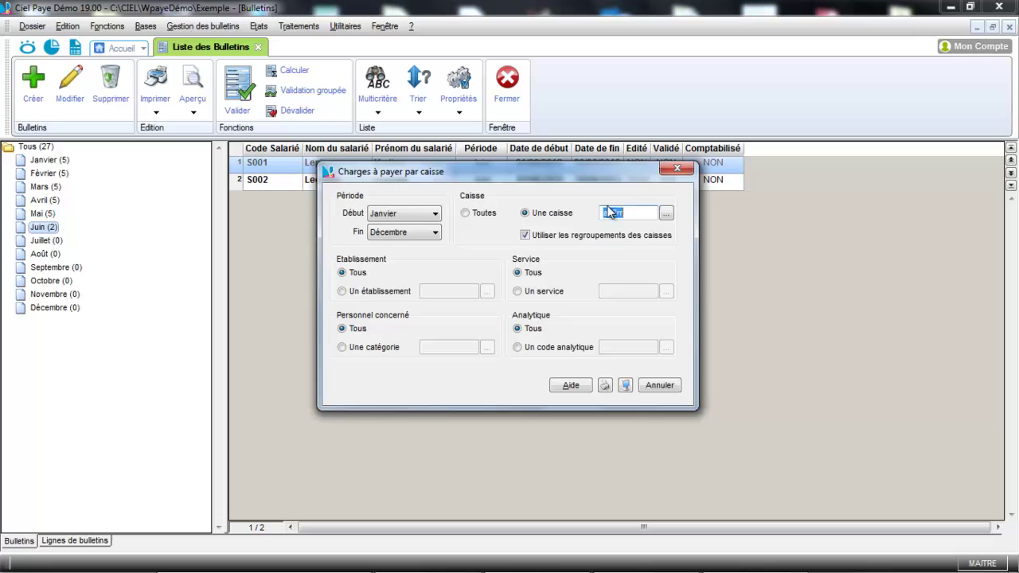
pyautogui.click(670, 213)
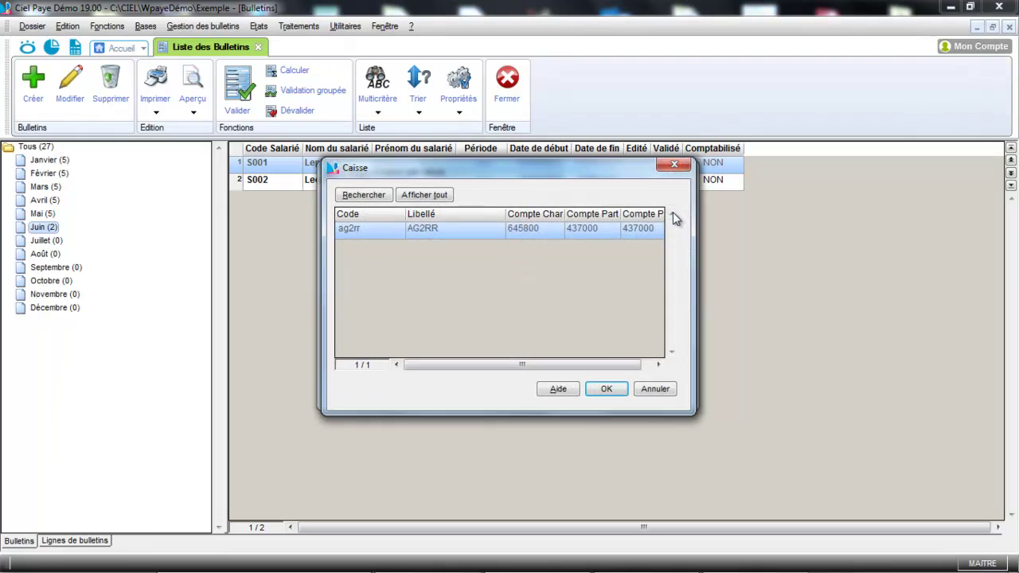
pyautogui.click(430, 195)
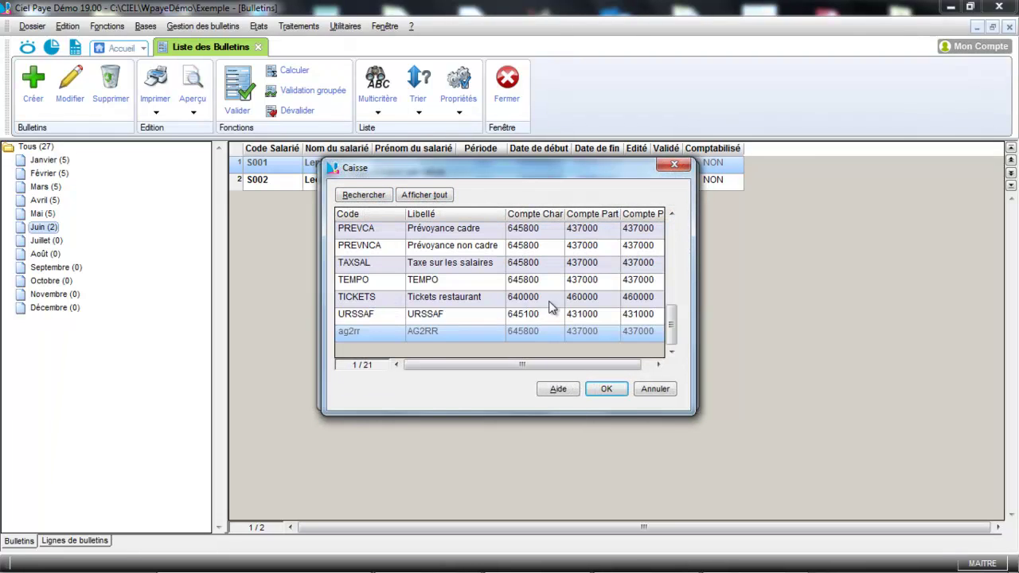
pyautogui.click(460, 267)
pyautogui.click(607, 389)
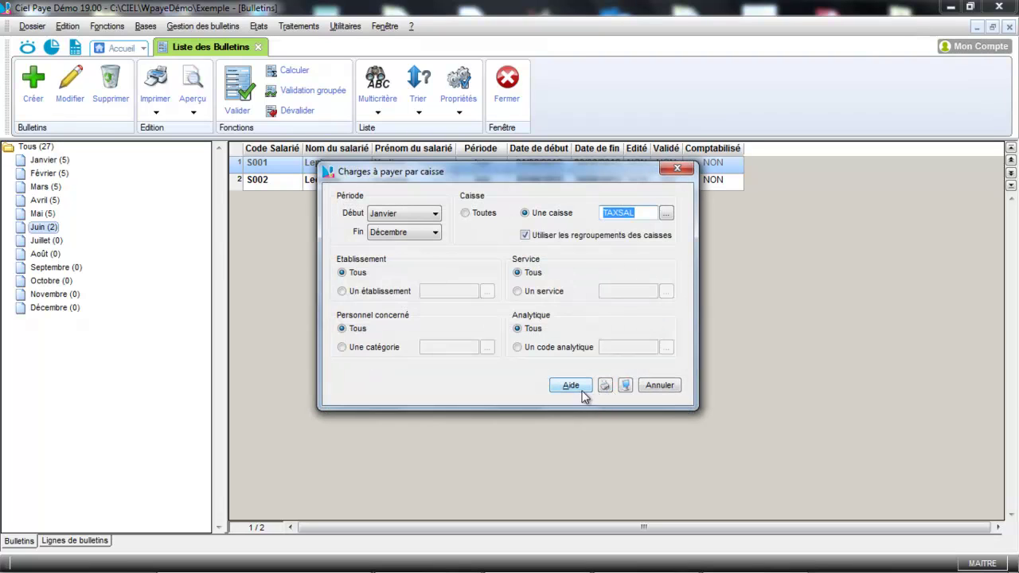
# Preview the January to December report, examine the taxe sur les salaires lines and totals, and close the preview.
pyautogui.click(626, 386)
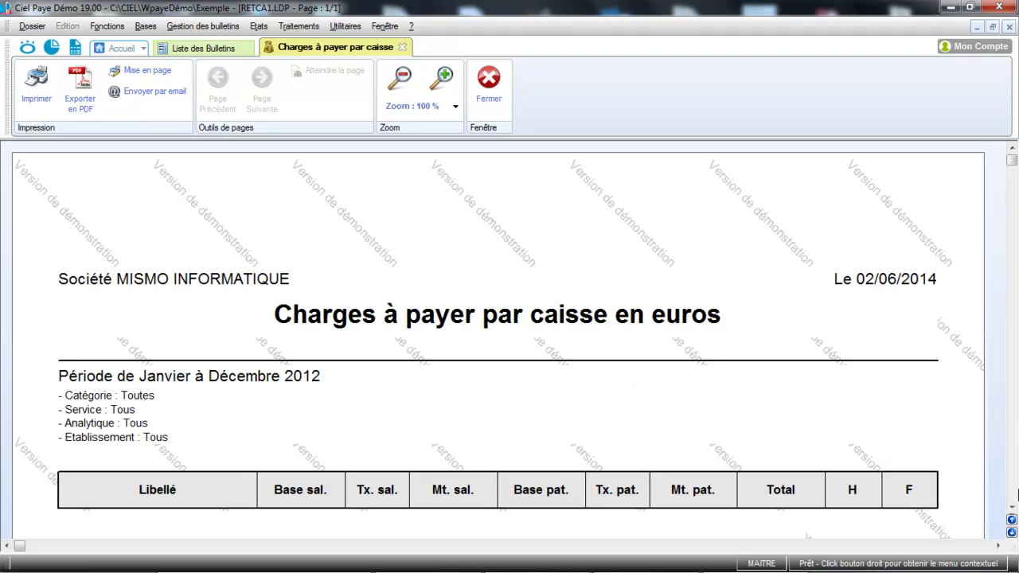
pyautogui.scroll(-4, 1013, 507)
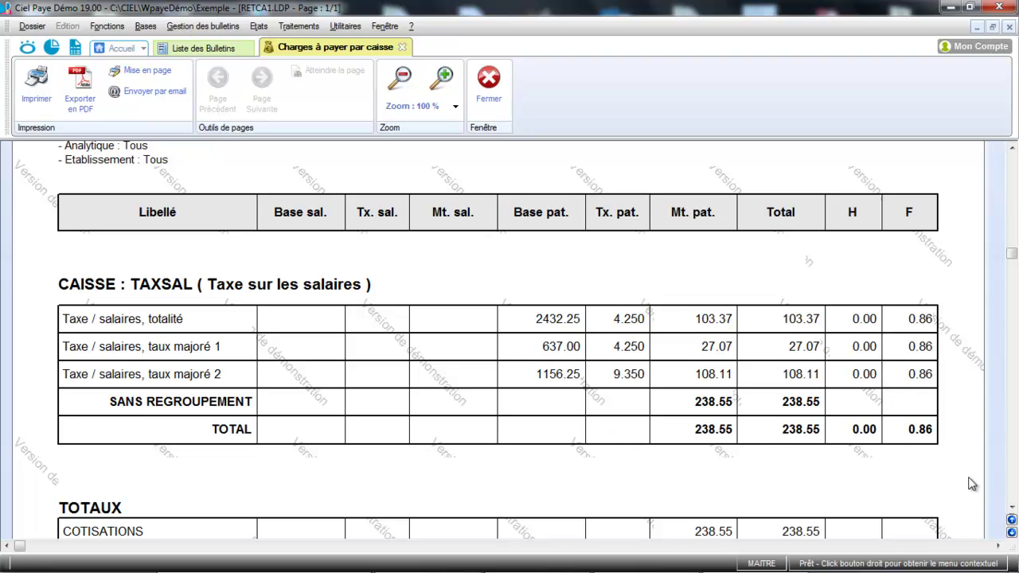
pyautogui.scroll(-2, 1013, 507)
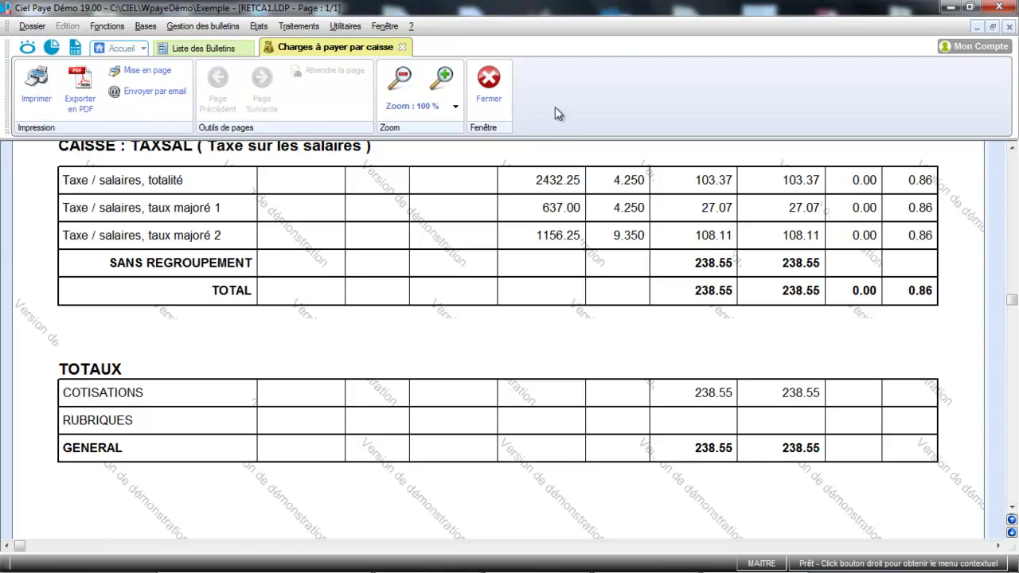
pyautogui.click(490, 94)
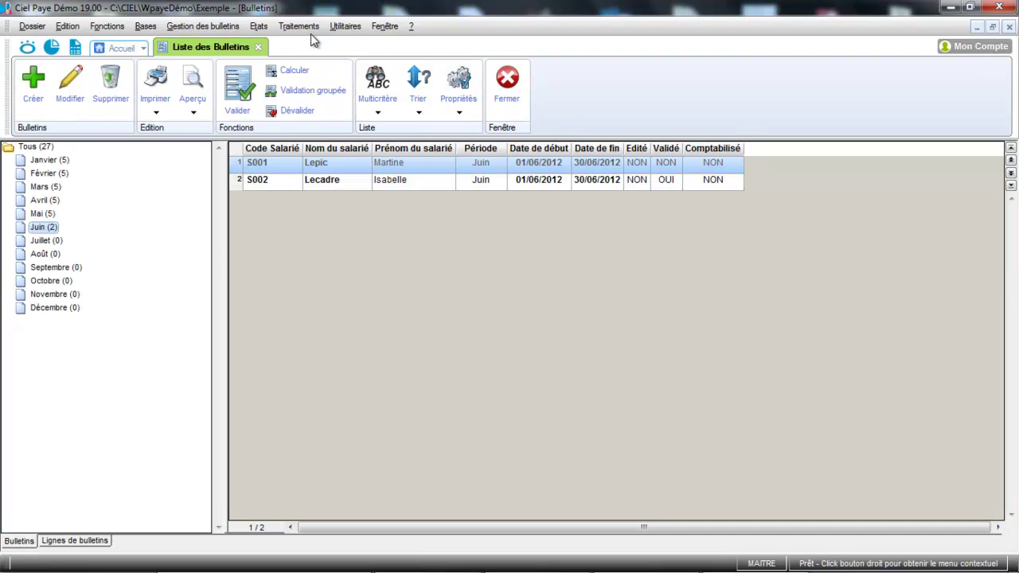
pyautogui.click(301, 25)
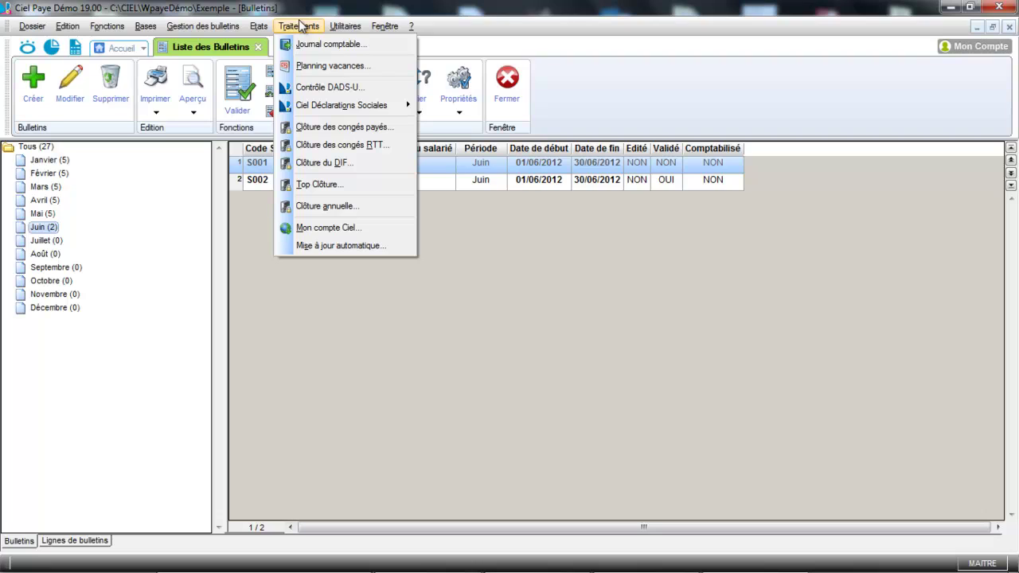
pyautogui.click(289, 295)
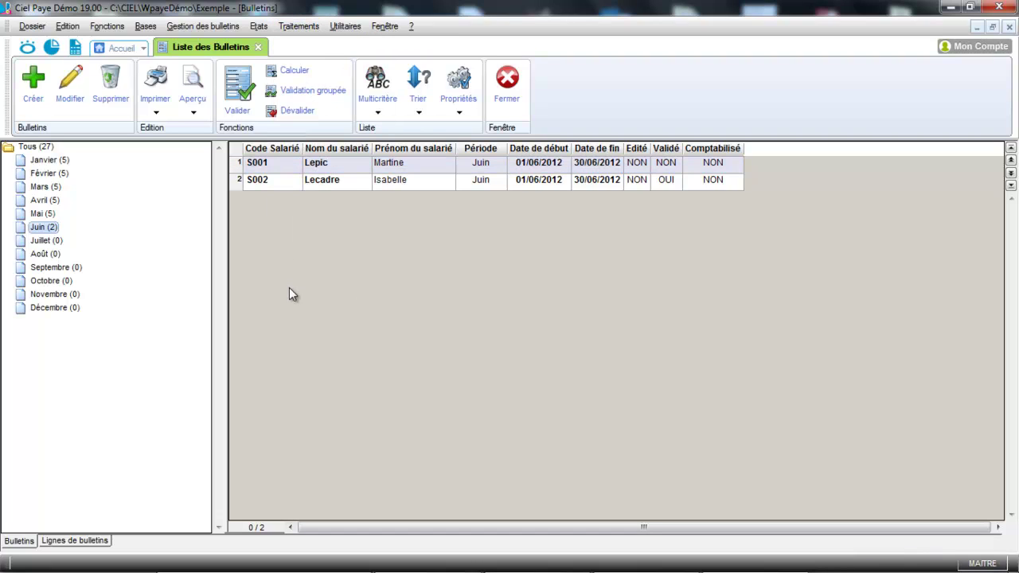